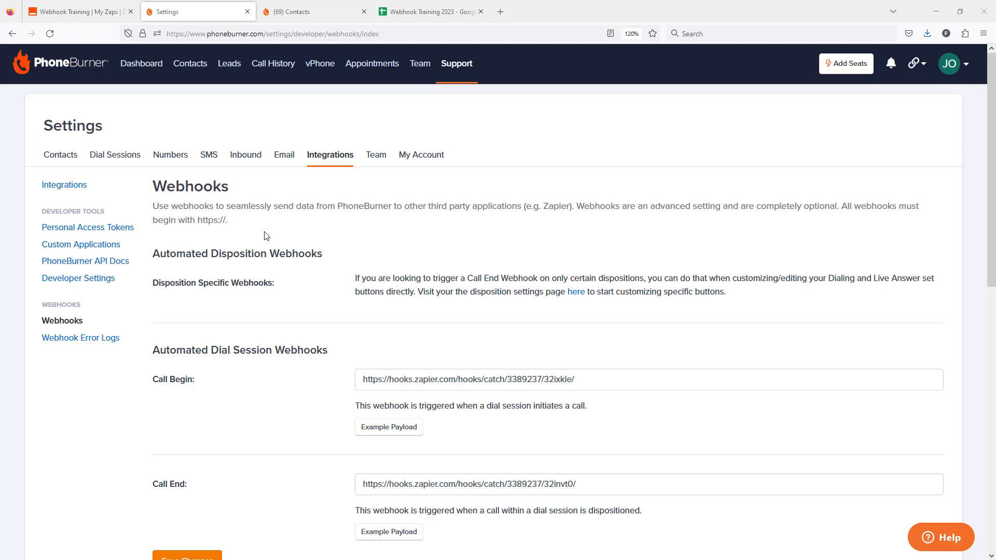
Switch to Zapier and create a new Zap in the Webhook Training folder
scroll(266, 236, "down", 9)
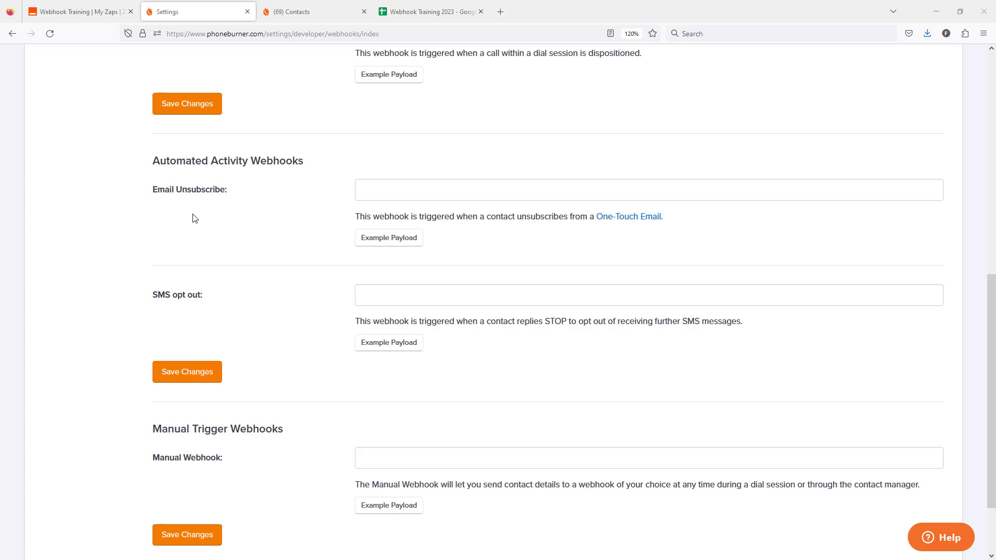
left_click(84, 12)
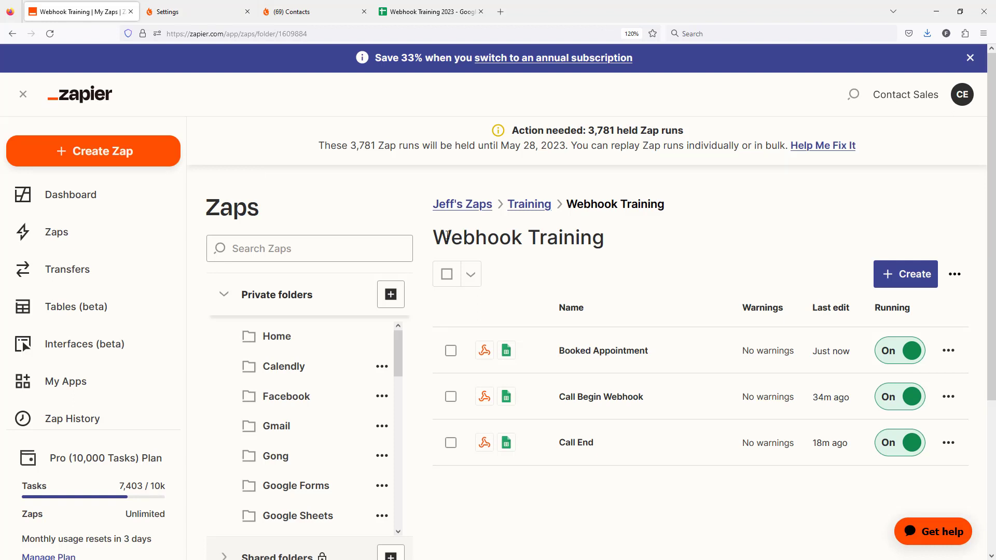
left_click(910, 282)
left_click(880, 318)
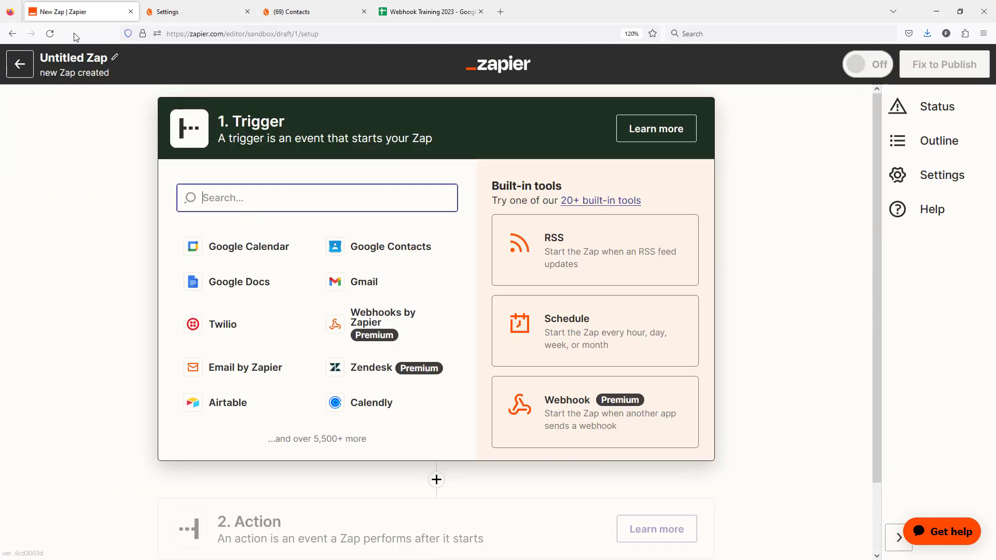
Copy the Email Unsubscribe label from PhoneBurner's webhook settings and name the new Zap "Email Unsubscribe" with it
left_click(193, 11)
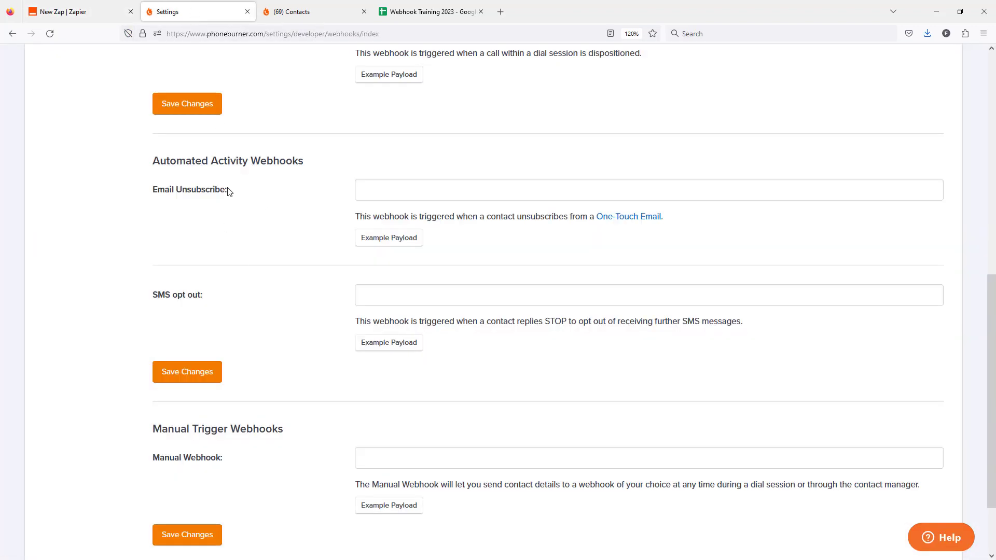
left_click_drag(227, 192, 152, 191)
key("ctrl+c")
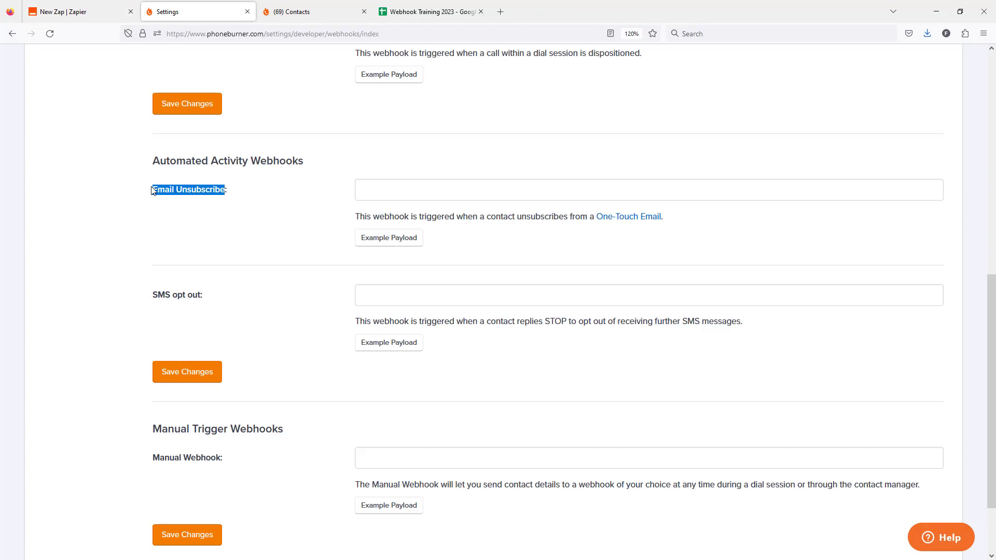
left_click(97, 12)
left_click(114, 58)
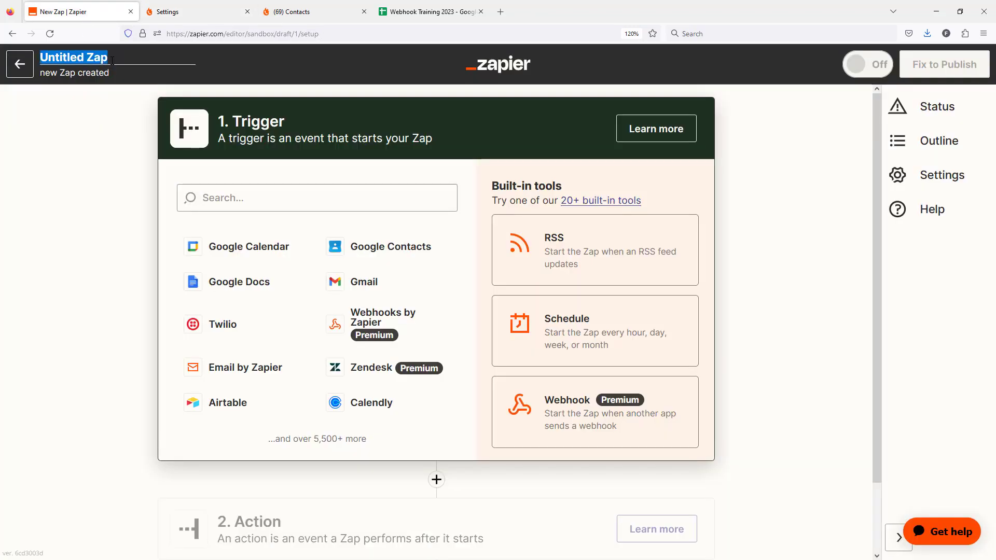
key("ctrl+v")
Set the Zap's trigger to Webhooks by Zapier with the Catch Hook event and continue to the trigger test
left_click(242, 199)
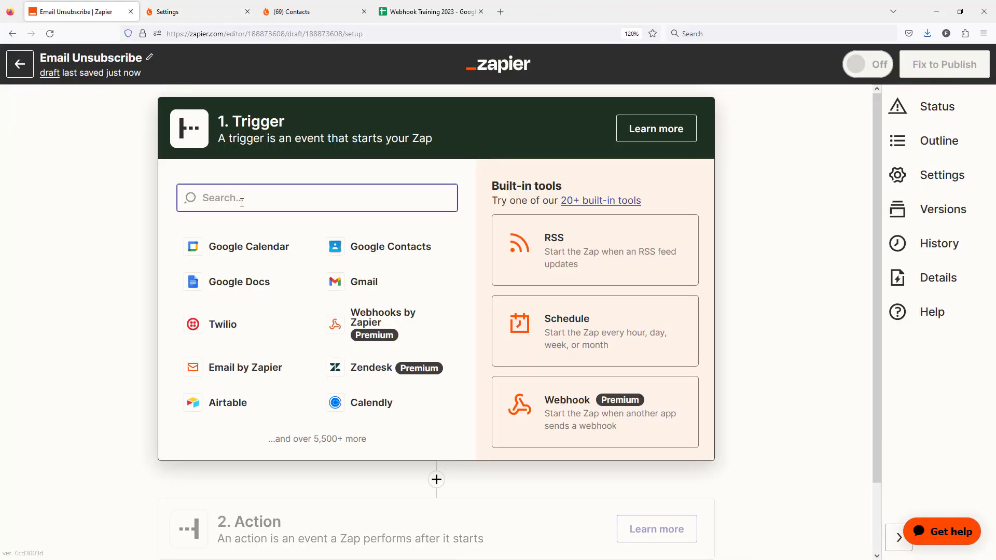
type("webhoo")
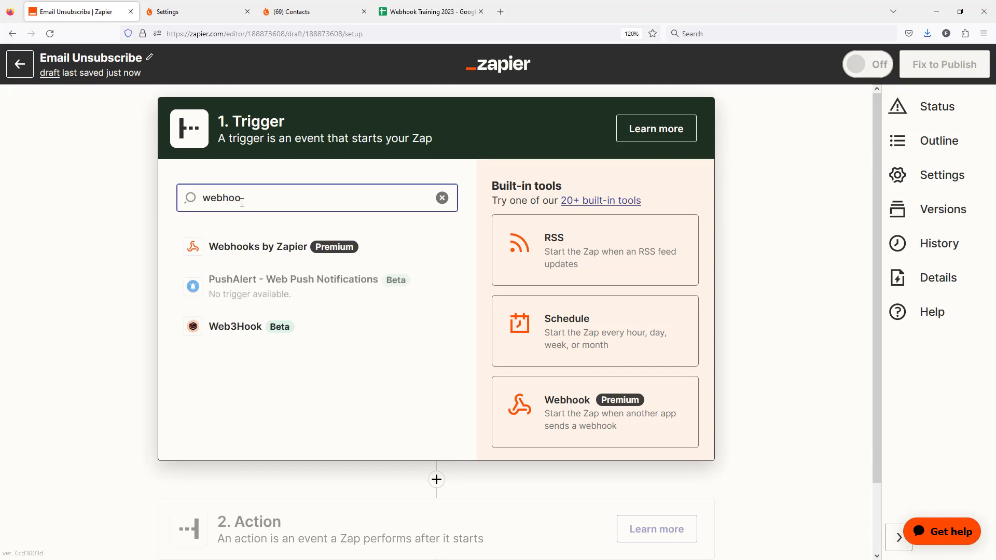
left_click(295, 245)
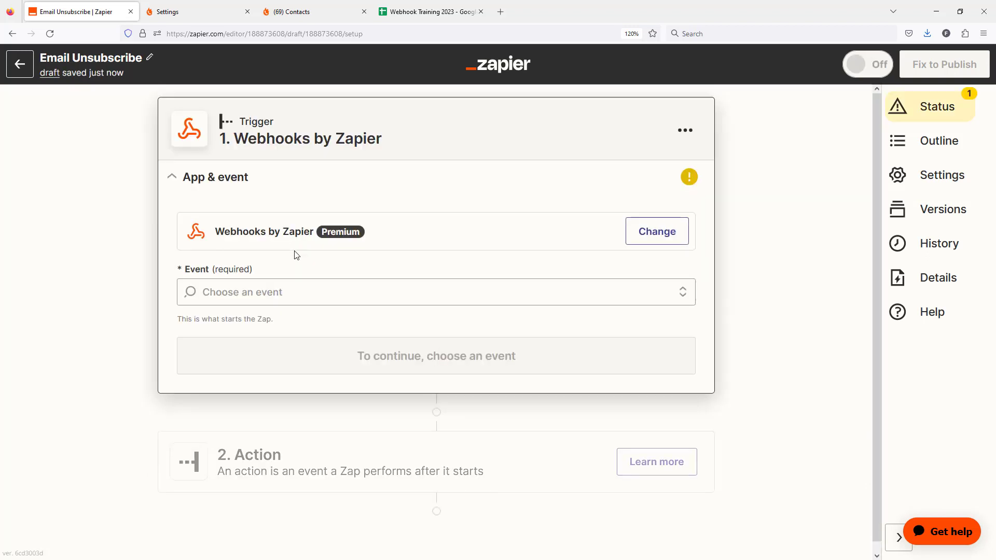
left_click(281, 292)
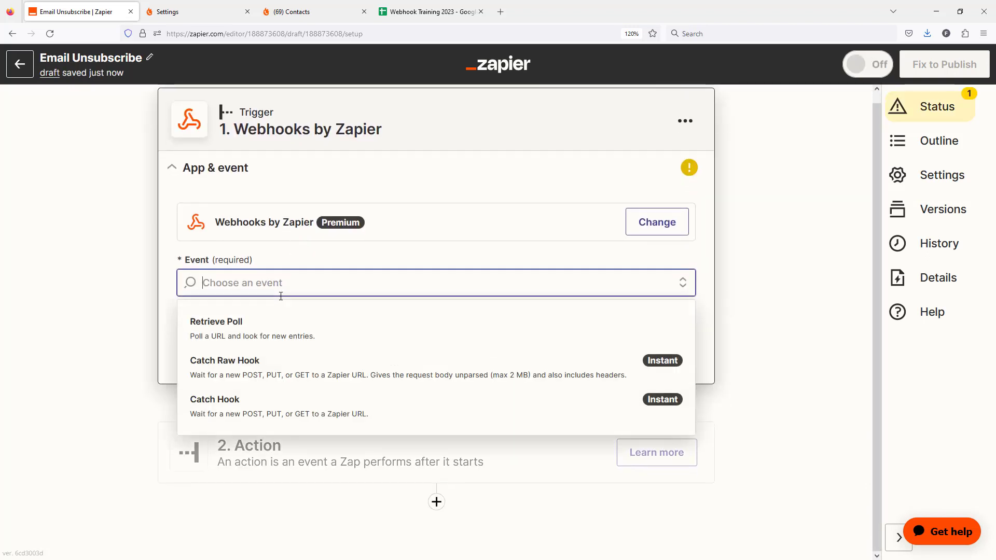
left_click(257, 407)
left_click(340, 353)
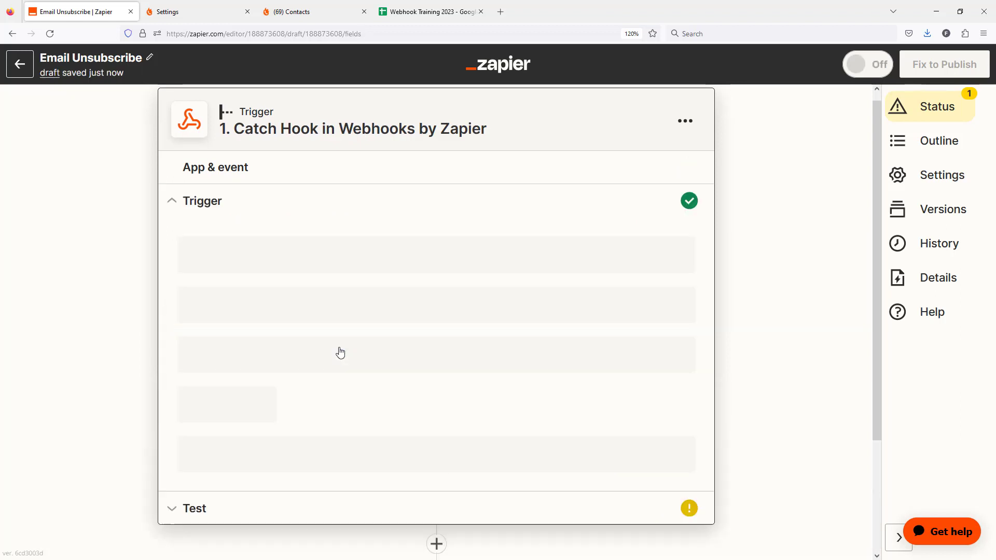
left_click(318, 341)
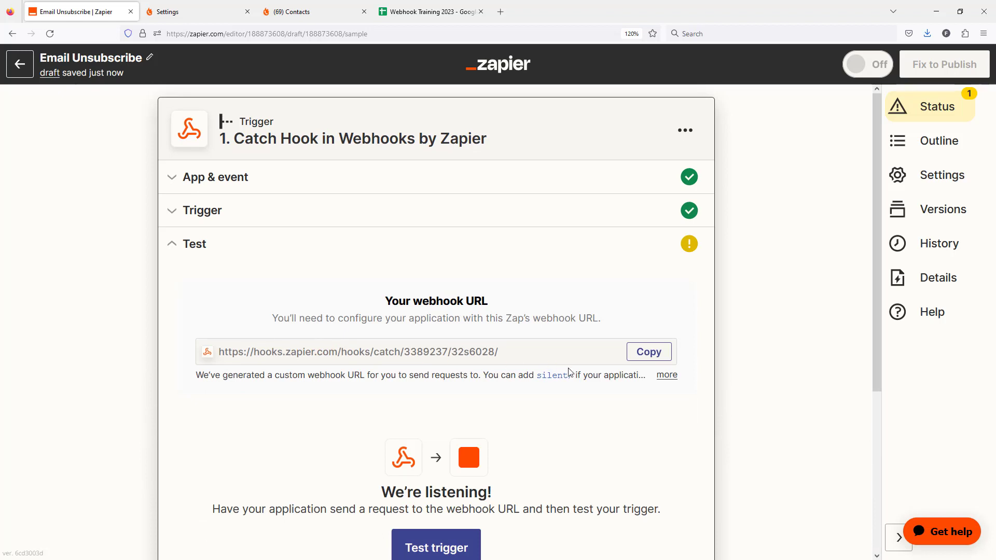
Copy the Zap's webhook URL into PhoneBurner's Email Unsubscribe webhook setting and save the changes
left_click(645, 354)
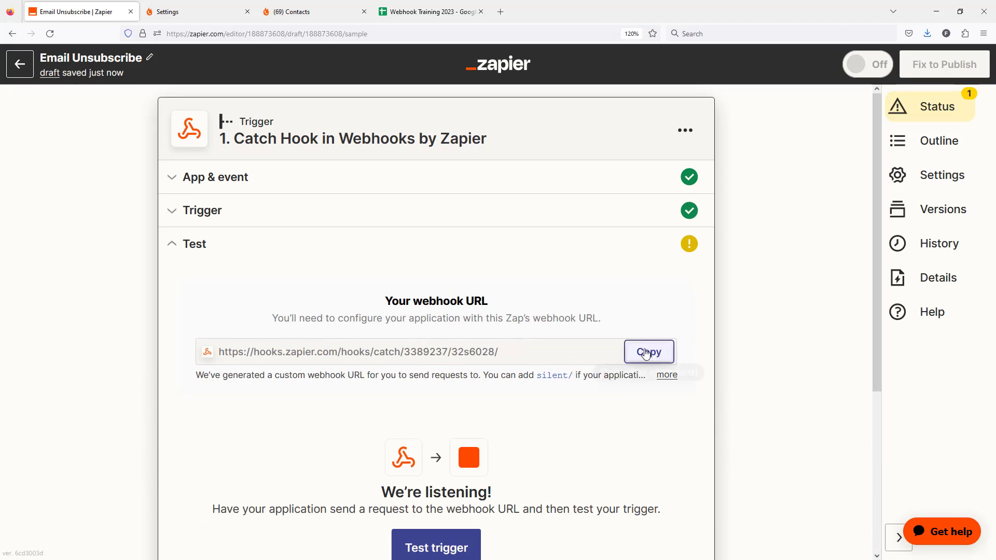
left_click(192, 12)
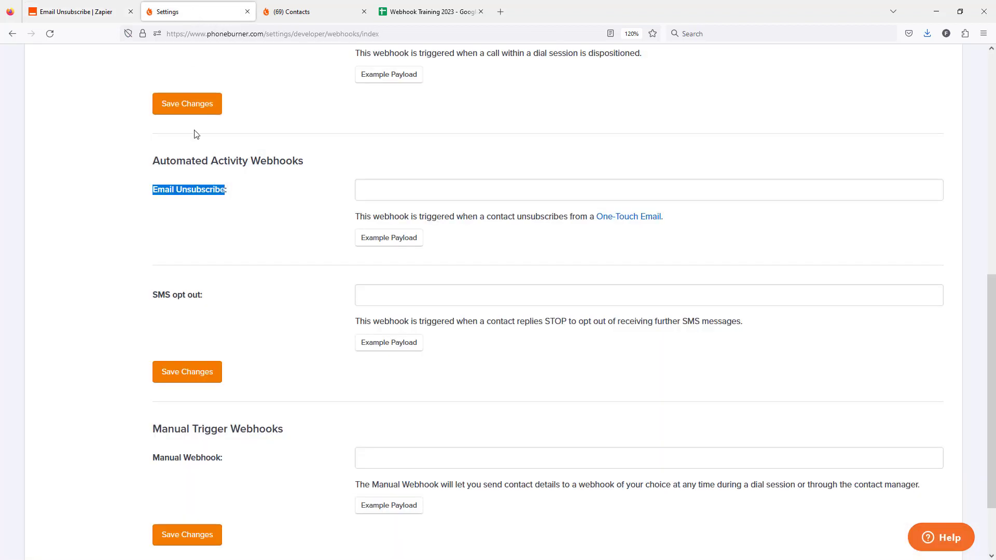
left_click(406, 189)
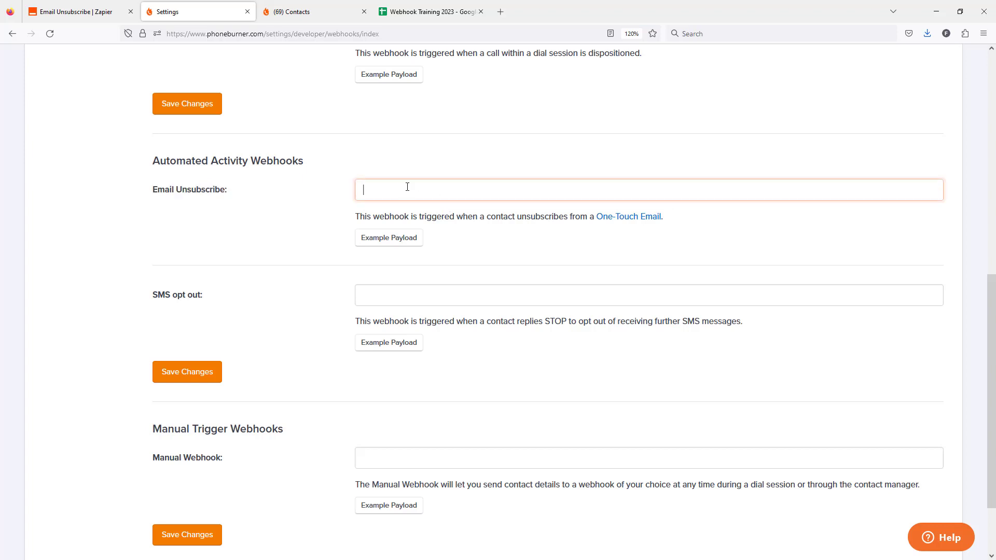
key("ctrl+v")
left_click(193, 378)
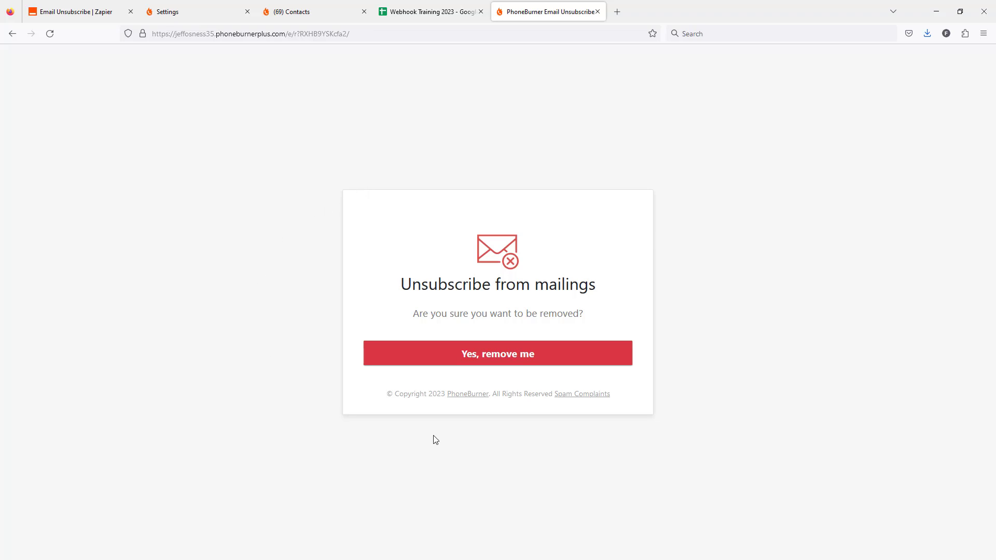
Confirm the removal from mailings and check the email status in the first contact's PhoneBurner profile
left_click(513, 358)
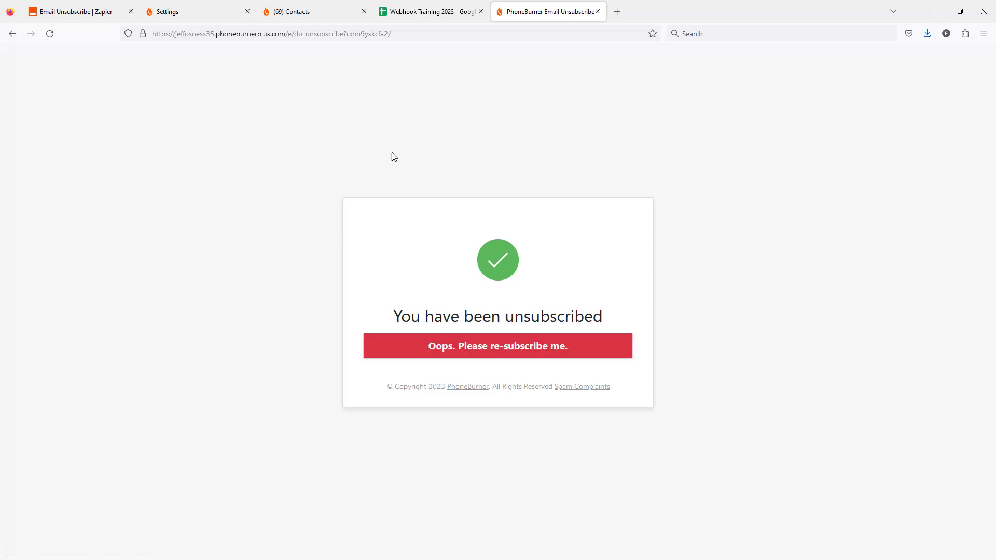
left_click(312, 13)
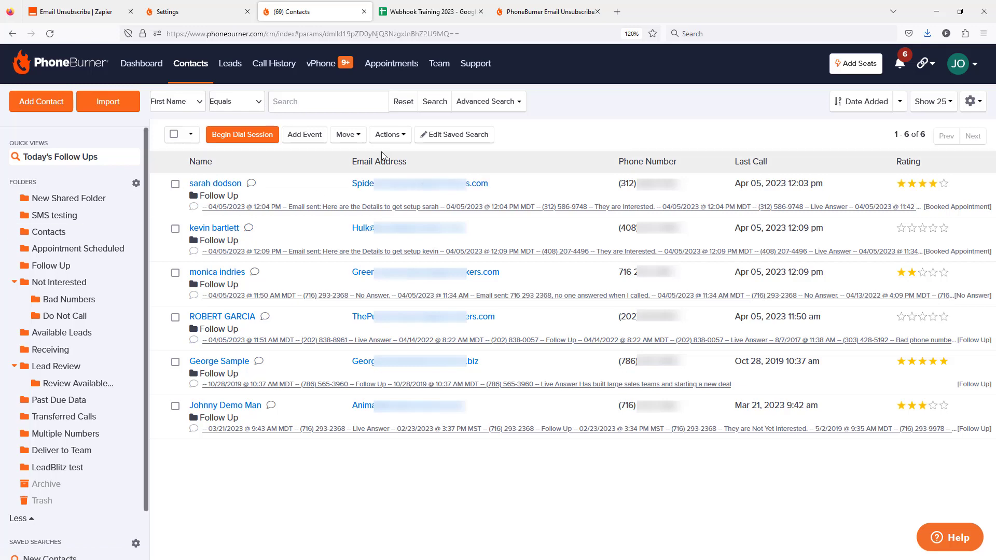
left_click(224, 184)
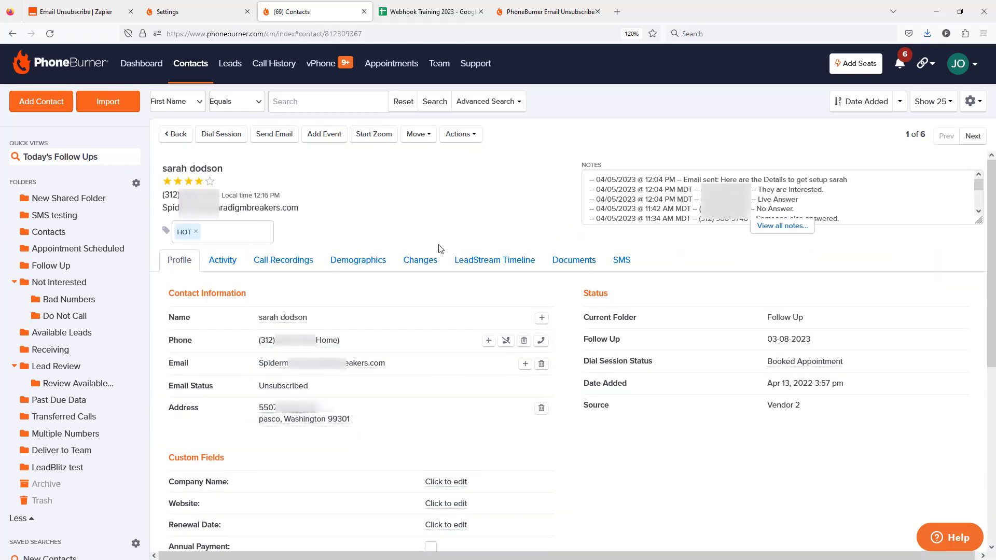
scroll(376, 348, "down", 2)
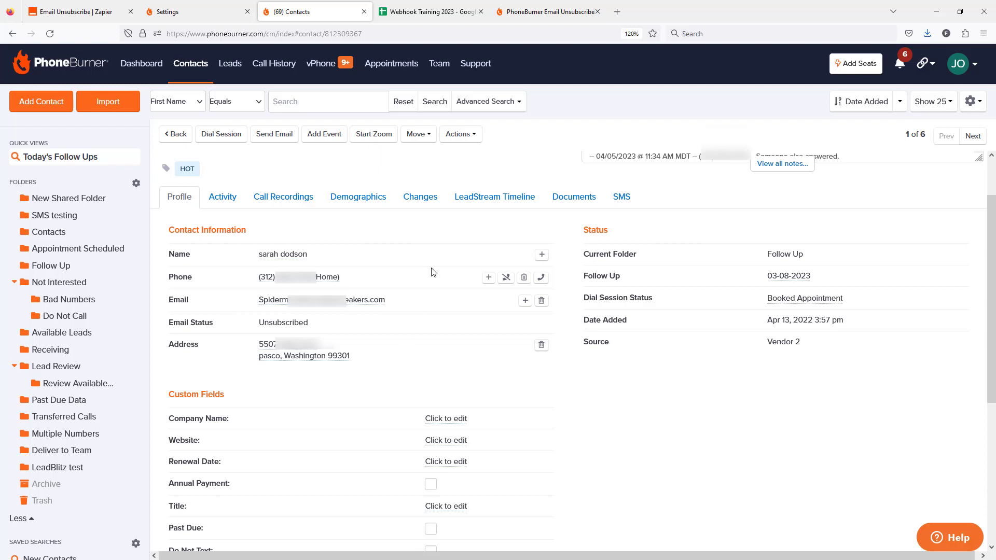
Test the Catch Hook trigger in Zapier, review the received request's contact data, and continue to the action
left_click(63, 12)
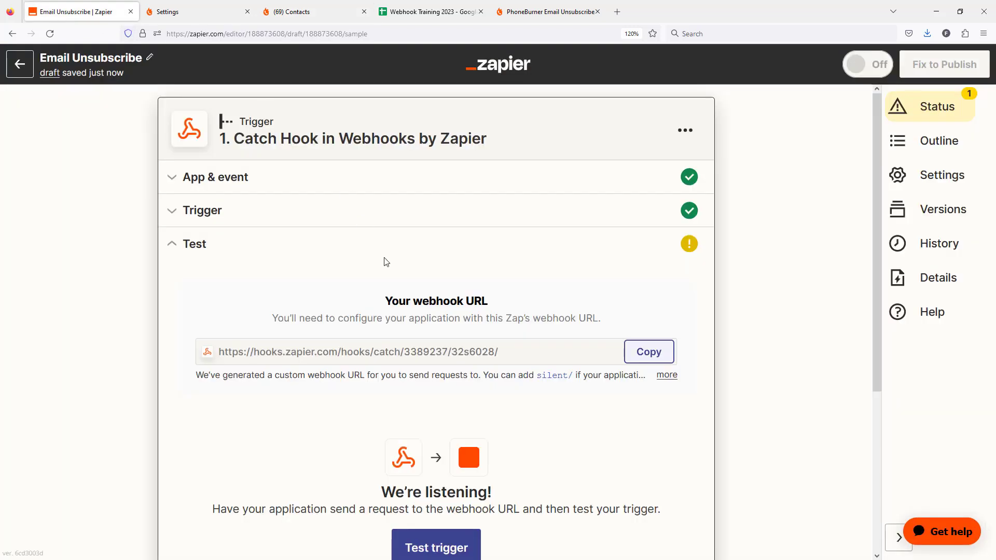
scroll(441, 301, "down", 3)
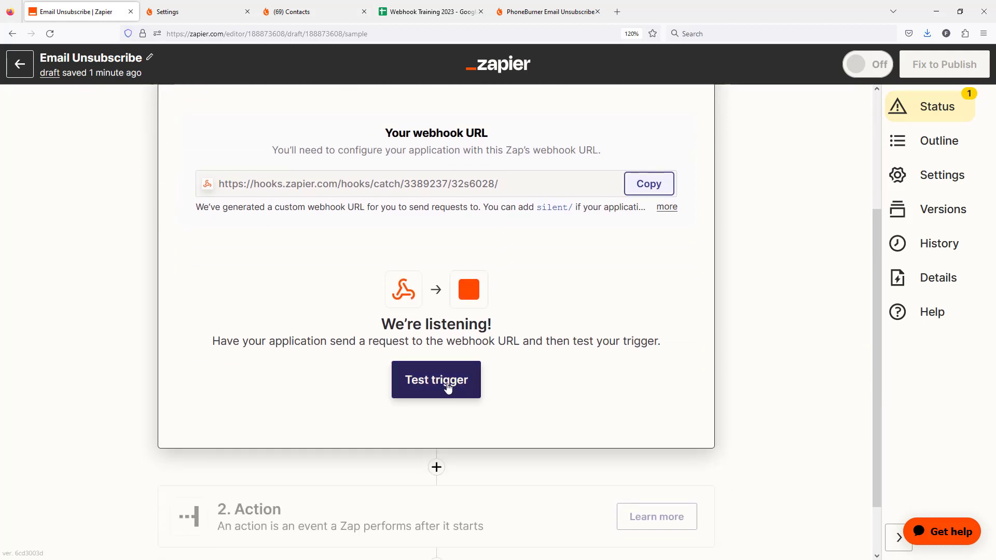
left_click(448, 388)
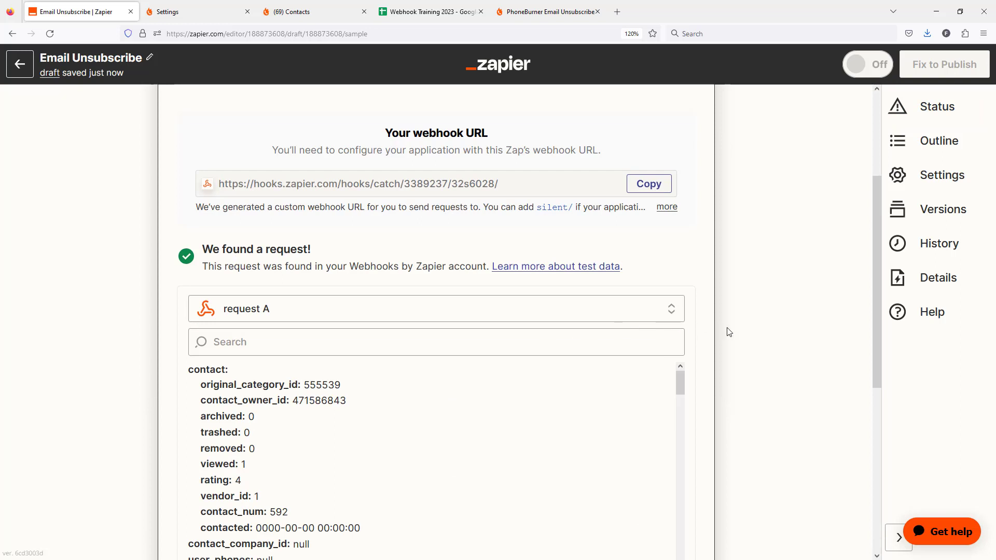
scroll(737, 335, "down", 3)
scroll(404, 261, "down", 3)
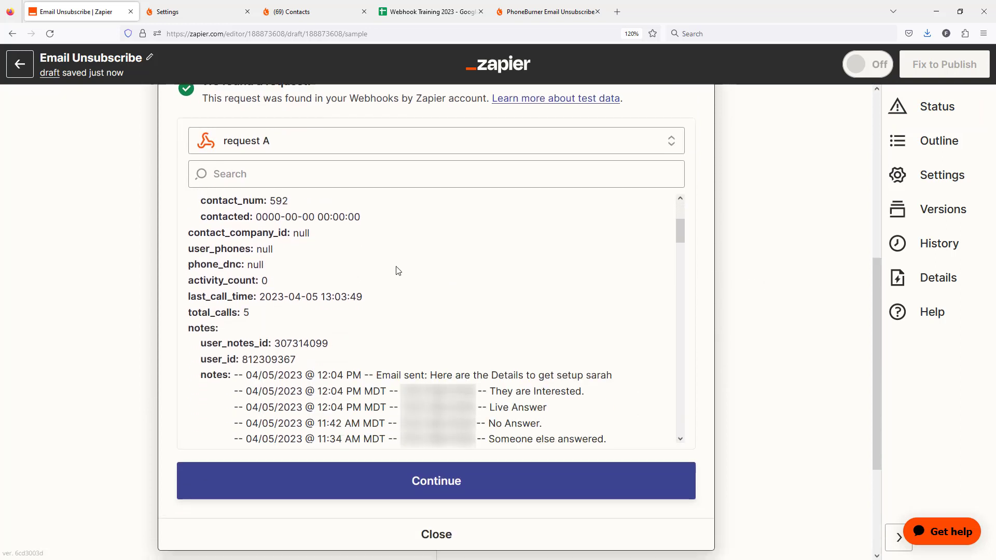
left_click(454, 483)
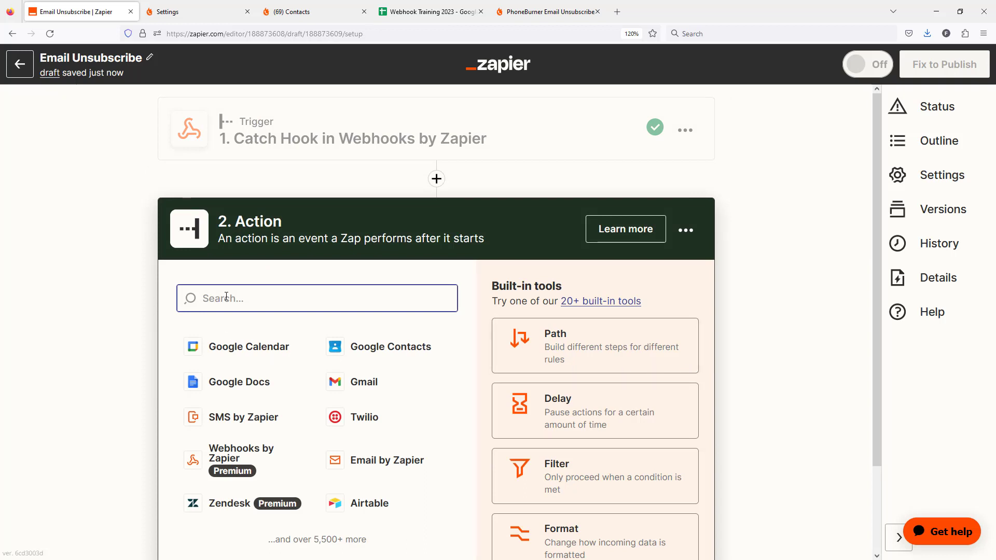
Set the Zap's action to Google Sheets with the Create Spreadsheet Row event
type("googl")
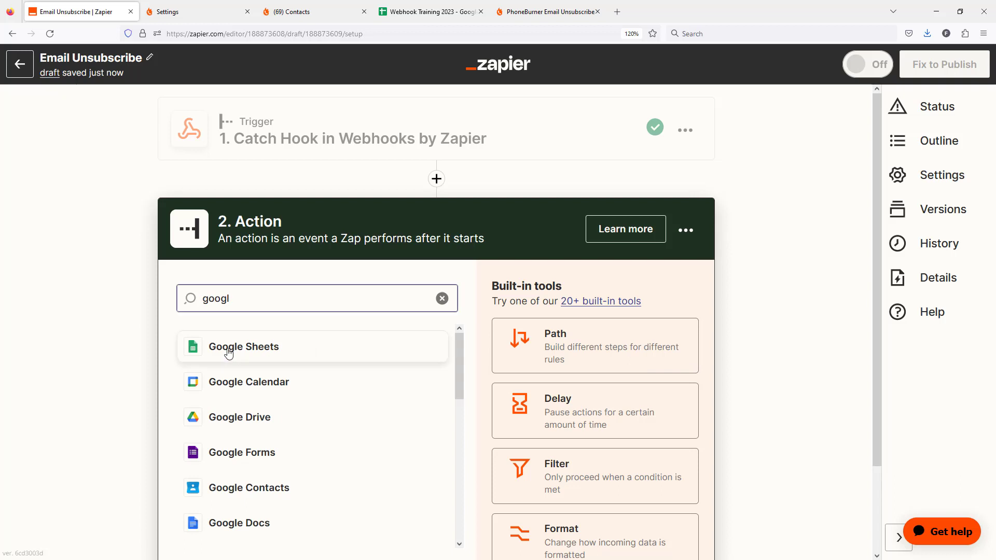
left_click(228, 354)
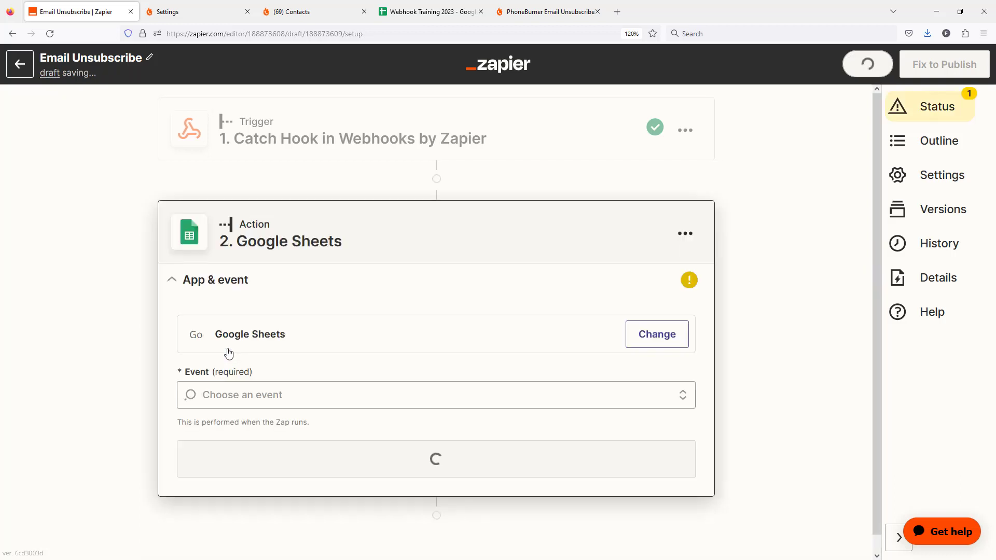
left_click(232, 392)
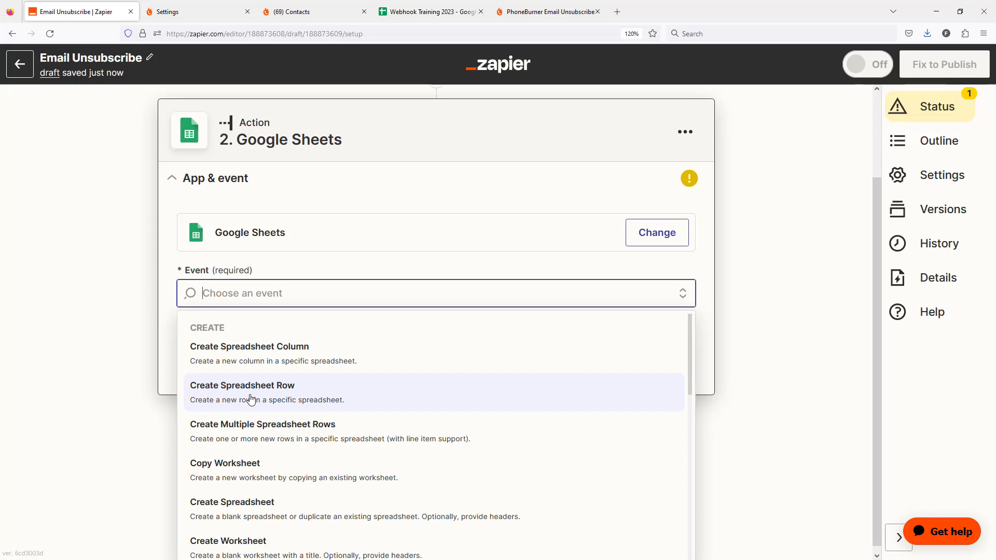
left_click(251, 400)
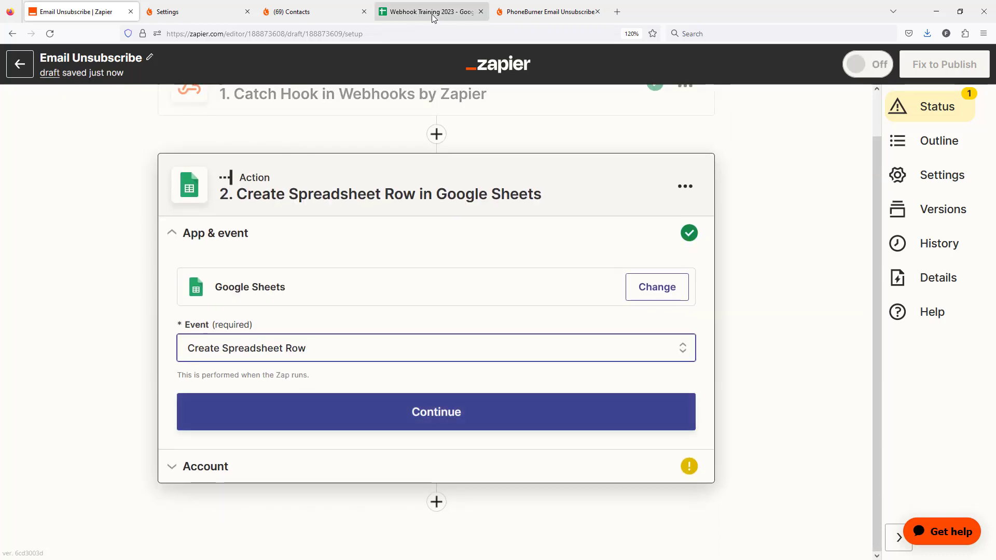
Add a new sheet named "Email Unsubscribes" to the Webhook Training 2023 spreadsheet in Google Sheets
left_click(433, 12)
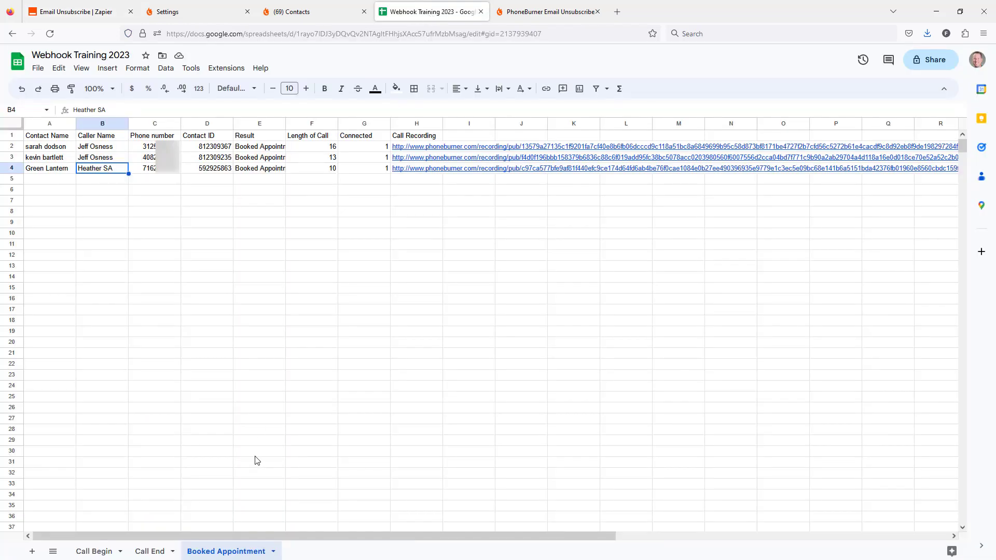
left_click(32, 553)
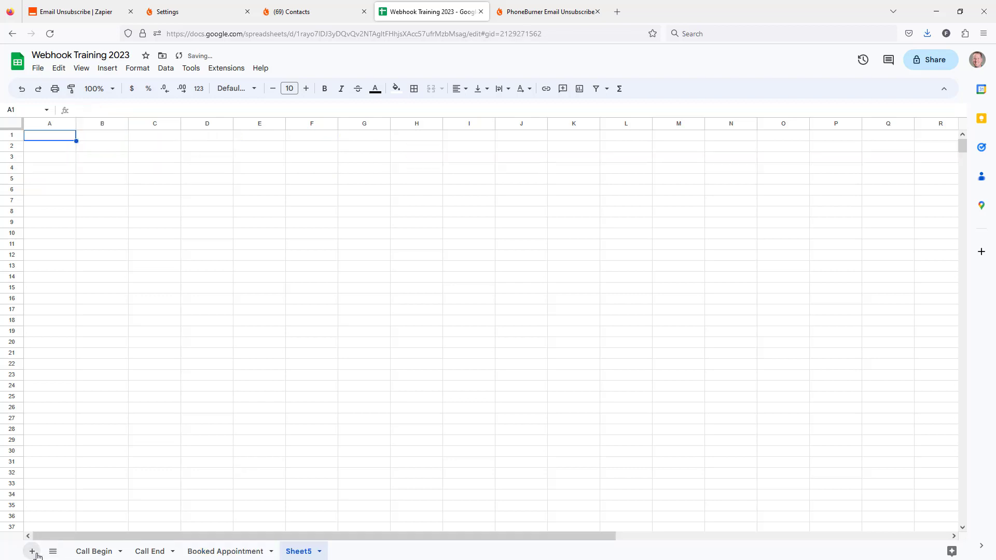
left_click(319, 553)
left_click(308, 423)
type("E")
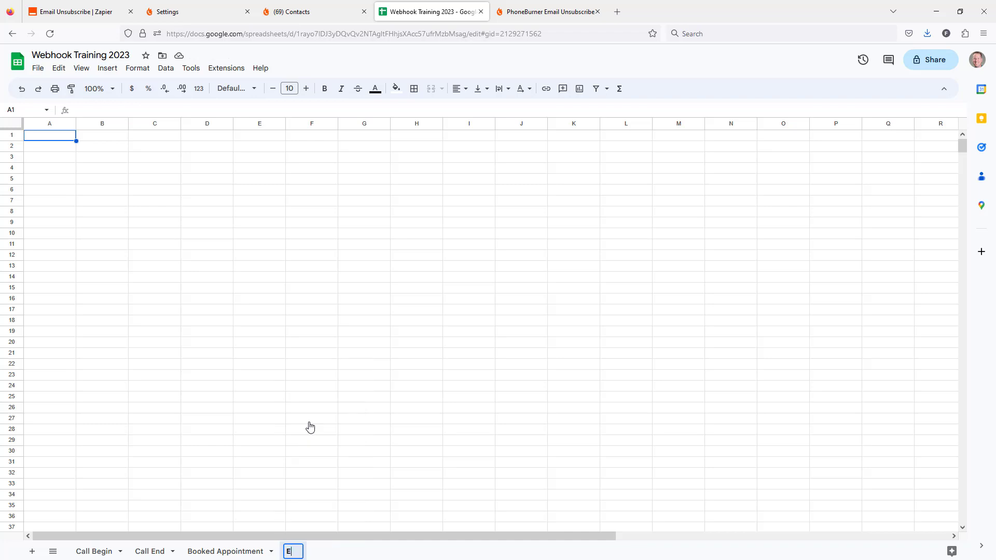
type("mail Unsubscribes")
key("Return")
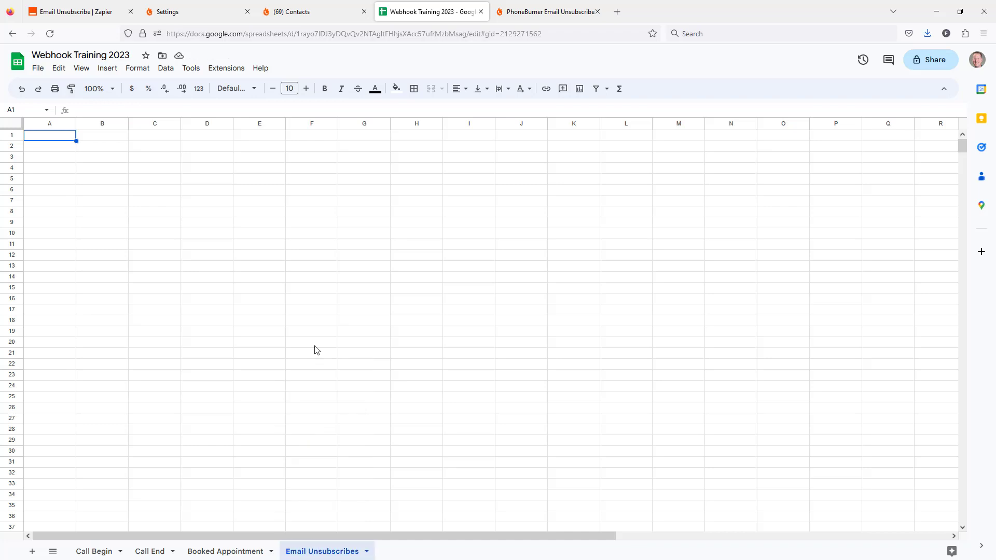
Copy the four column headers in A1:D1 of the Call Begin sheet into row 1 of the Email Unsubscribes sheet
left_click(94, 553)
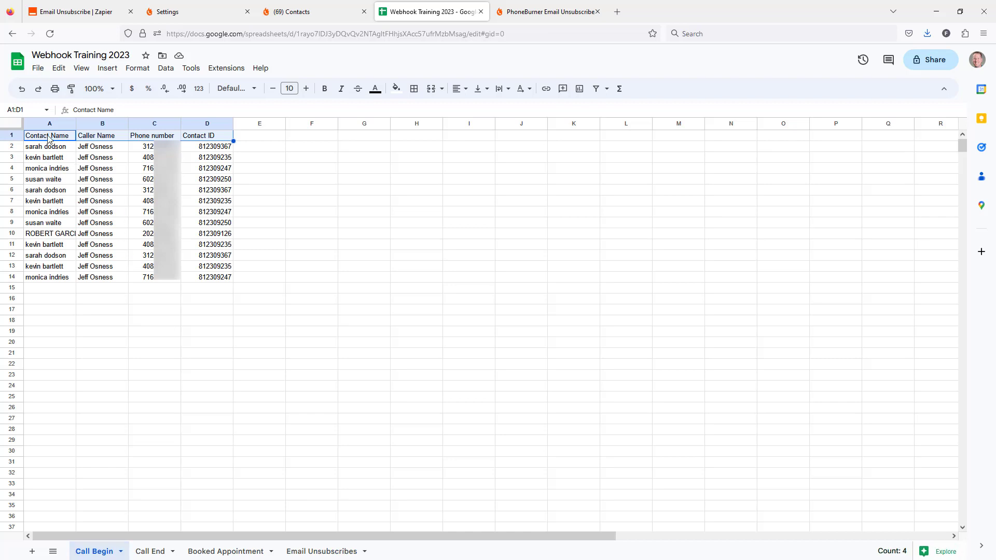
left_click(66, 135)
left_click_drag(67, 136, 207, 136)
key("ctrl+c")
left_click(306, 551)
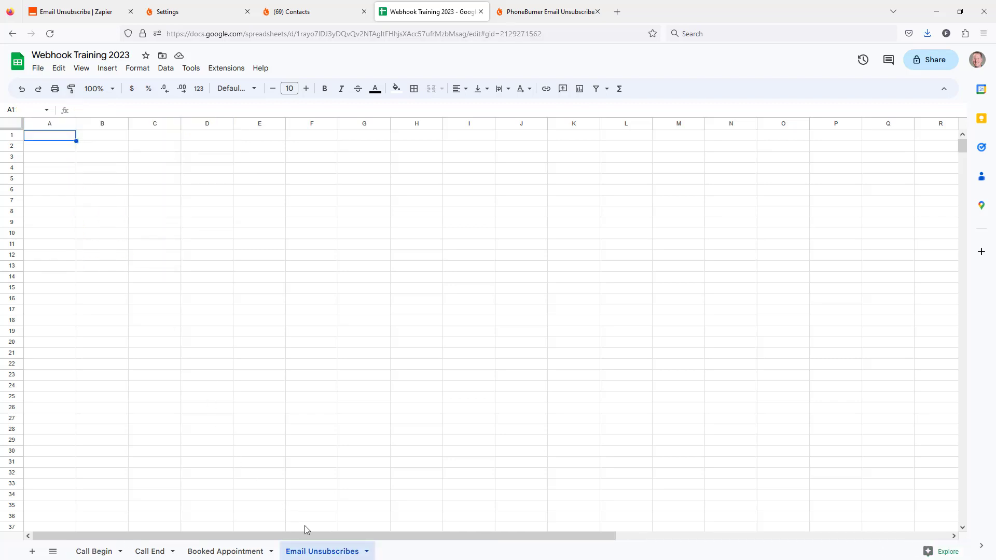
left_click(61, 140)
key("ctrl+v")
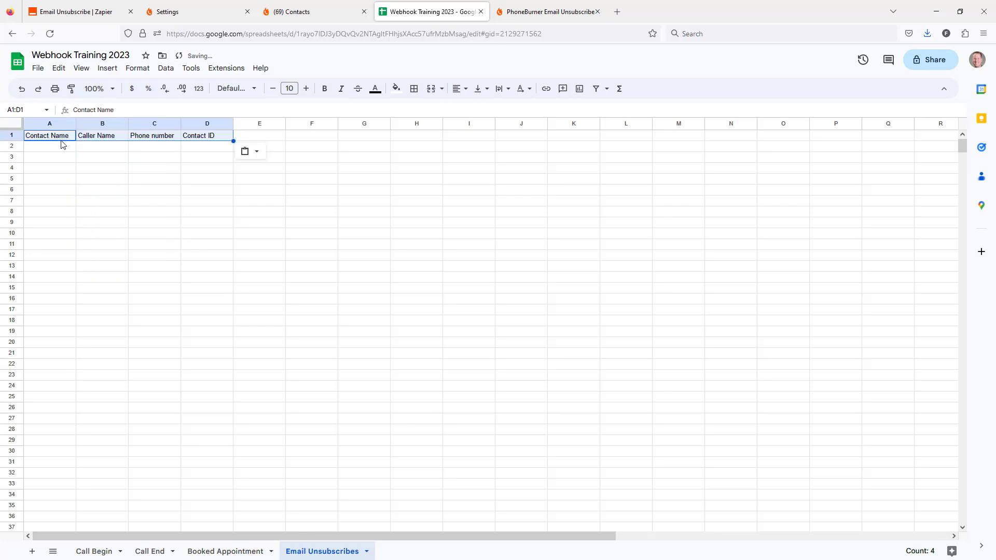
Add an "Unsubscribe Date" header in cell E1 of the Email Unsubscribes sheet
left_click(269, 139)
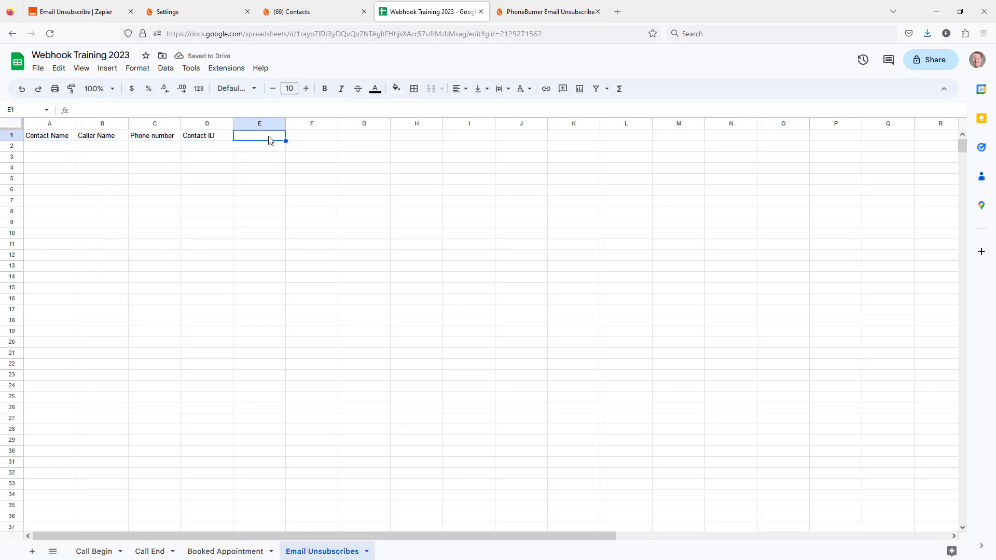
type("Unsubscrib")
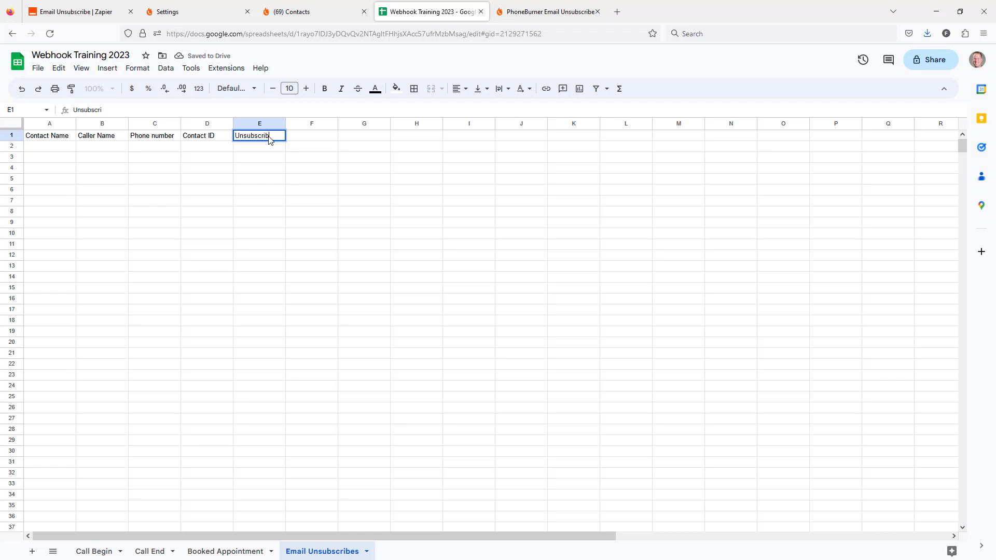
type("e Date")
key("Return")
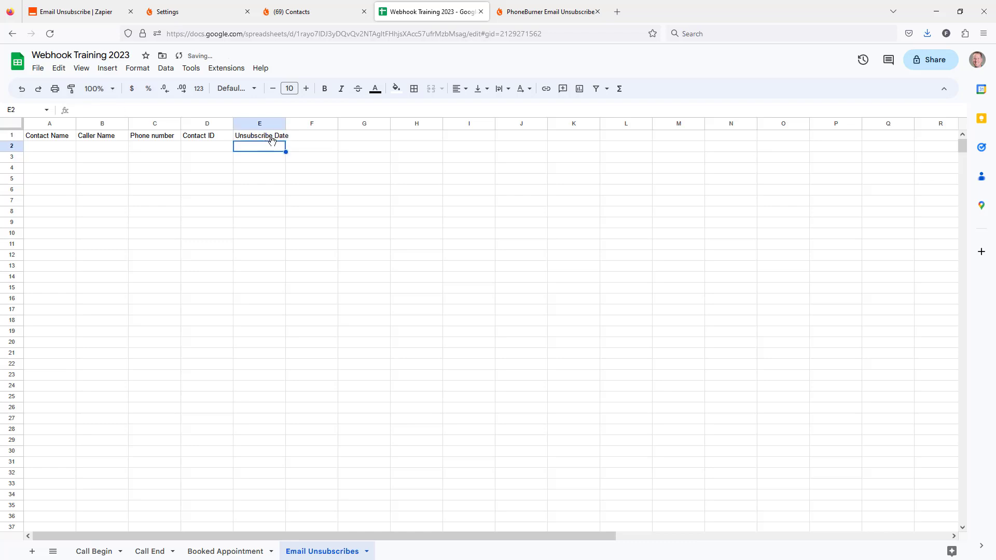
Return to the Zap in Zapier, select the connected Google Sheets account for the Create Spreadsheet Row action, and continue to its fields
left_click(80, 11)
left_click(744, 340)
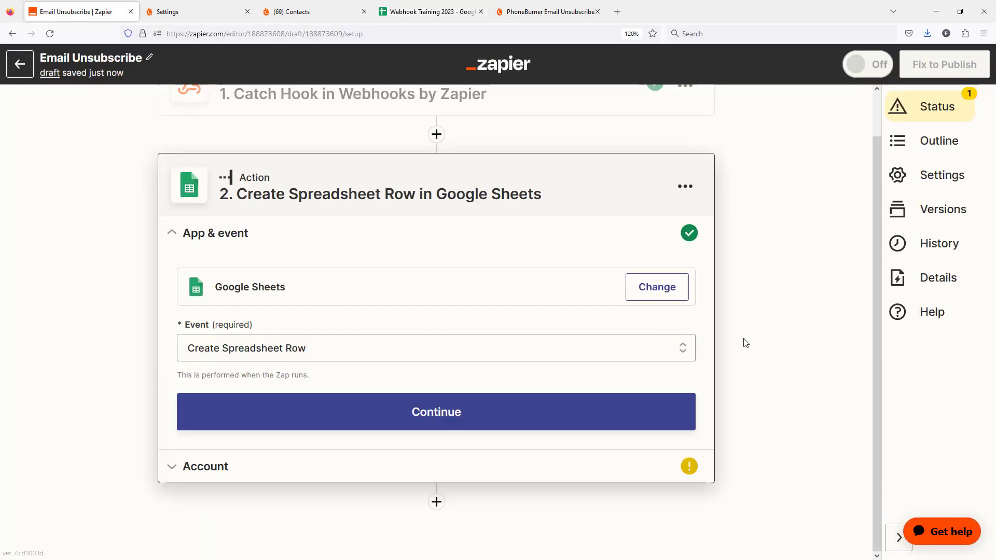
left_click(475, 421)
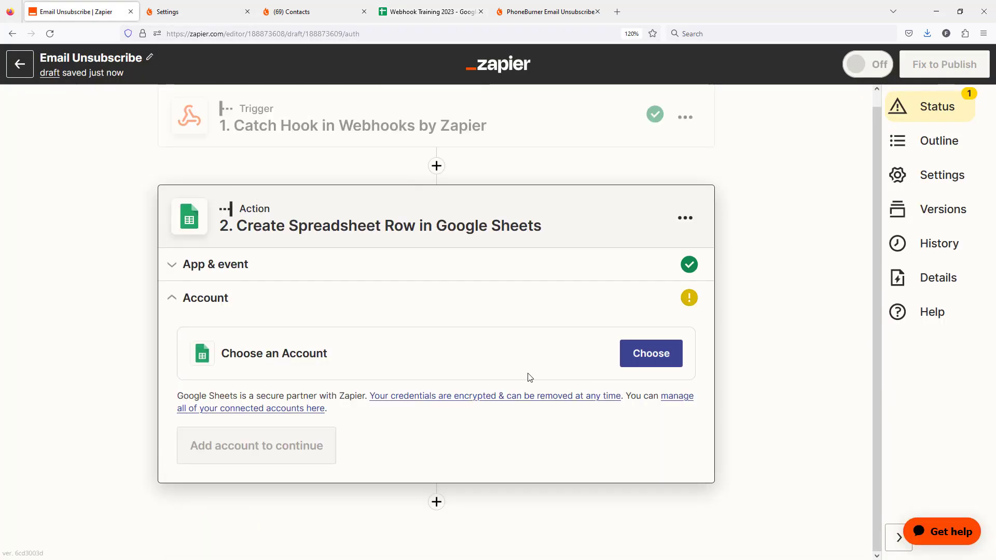
left_click(651, 353)
left_click(304, 365)
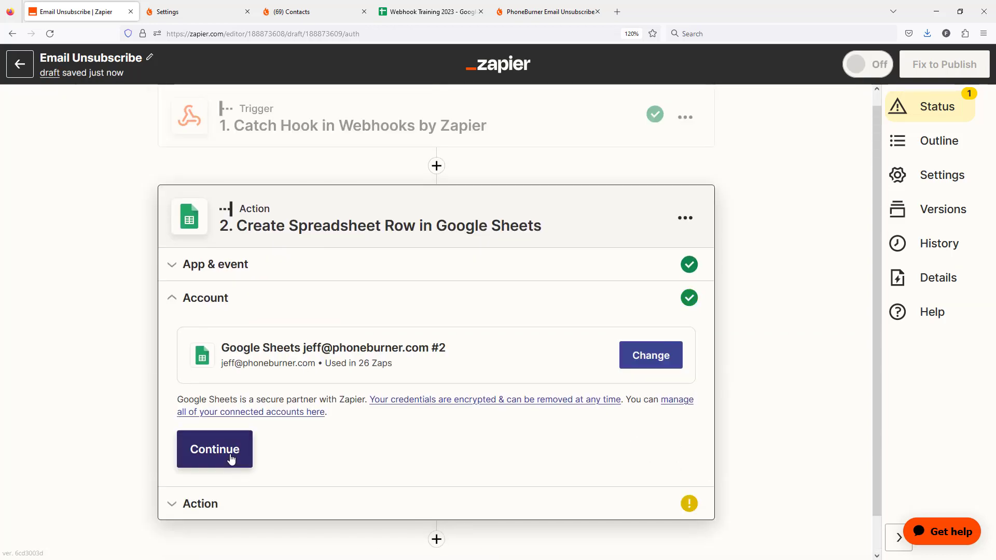
left_click(230, 459)
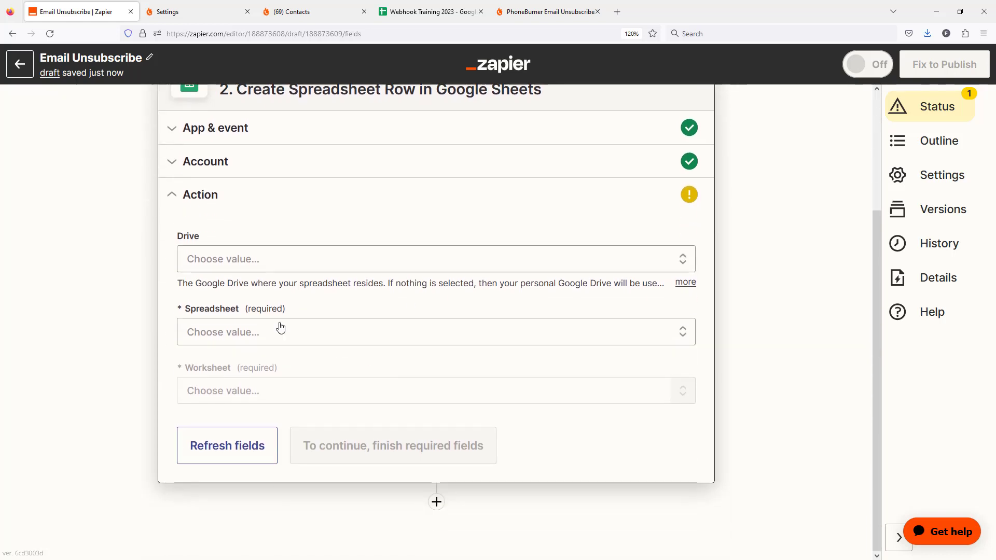
Set the action's drive to My Google Drive, the spreadsheet to Webhook Training 2023, and the worksheet to Email Unsubscribes
left_click(215, 259)
left_click(245, 404)
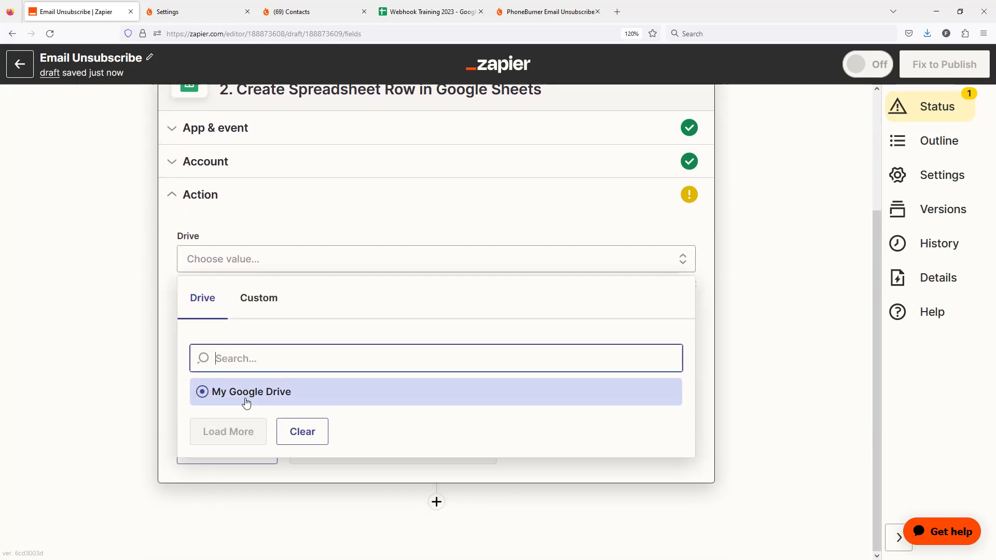
left_click(241, 330)
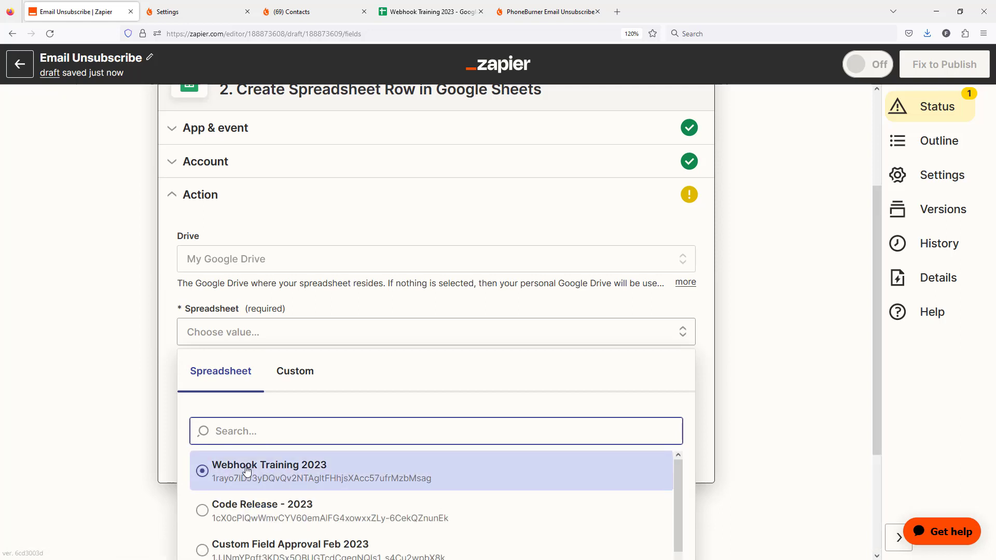
left_click(247, 474)
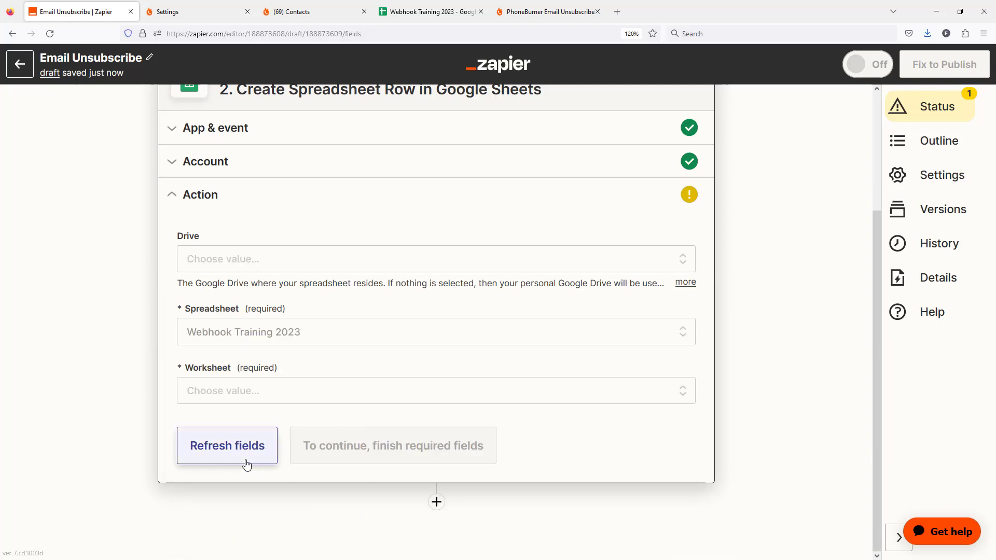
left_click(235, 397)
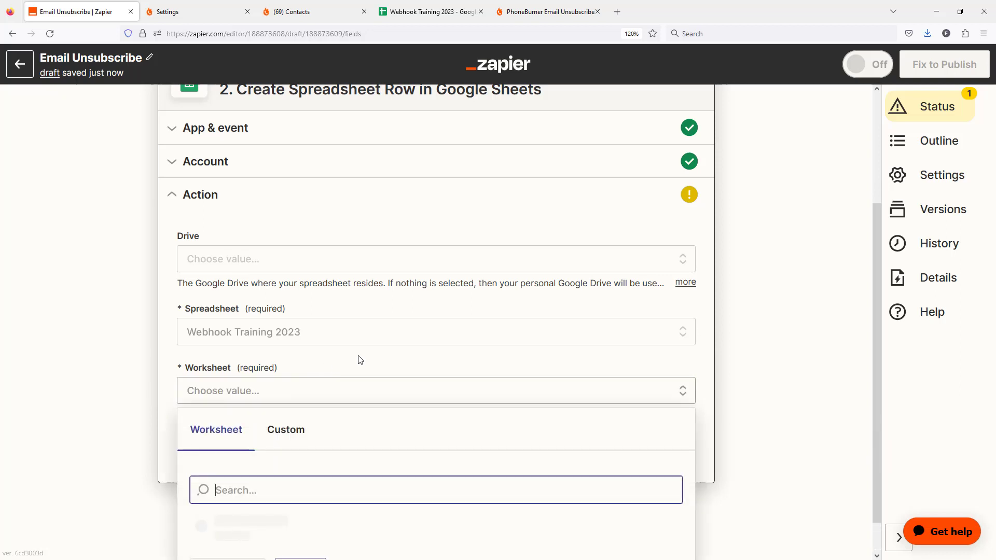
scroll(441, 340, "down", 3)
left_click(304, 482)
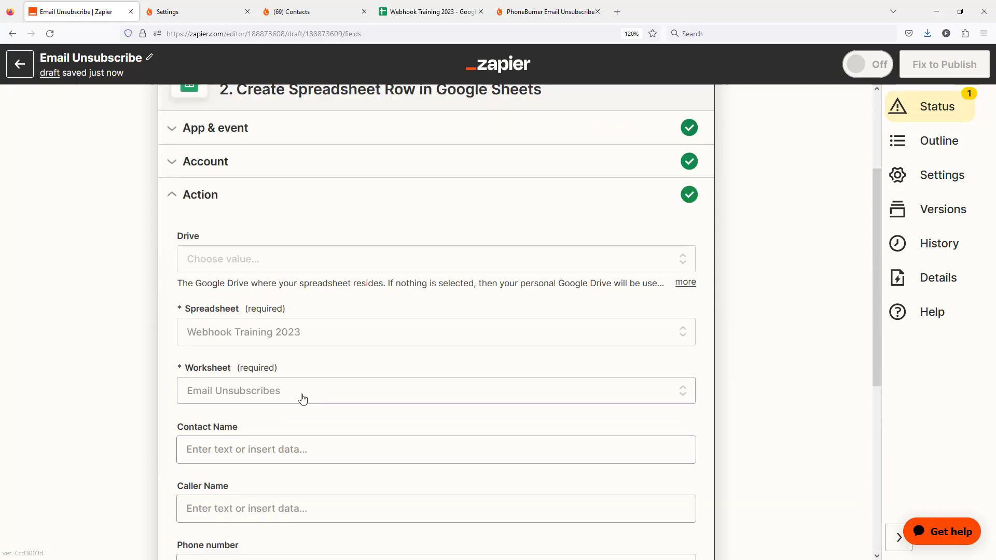
Map the Contact Name field to the webhook's First Name and Last Name values
scroll(302, 397, "down", 3)
left_click(234, 286)
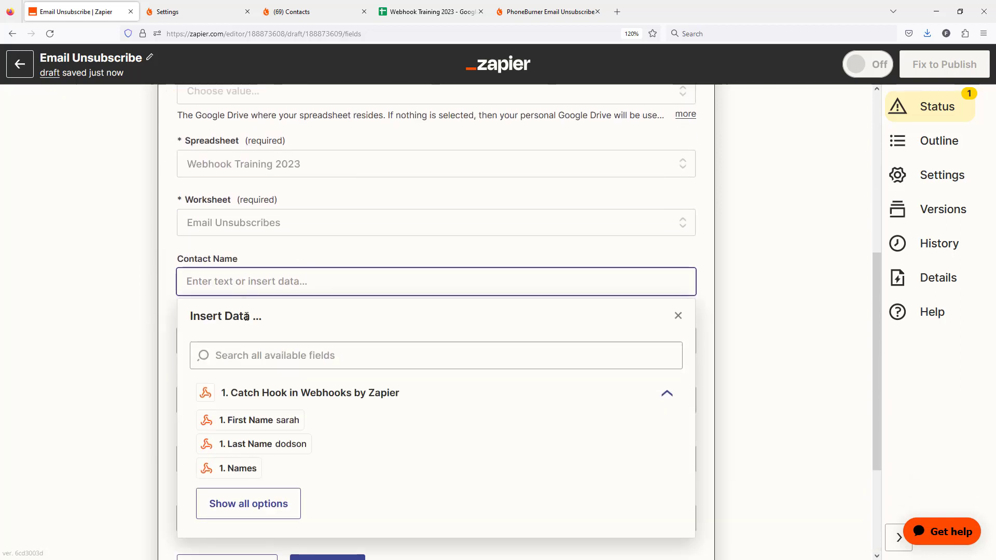
left_click(281, 357)
type("name")
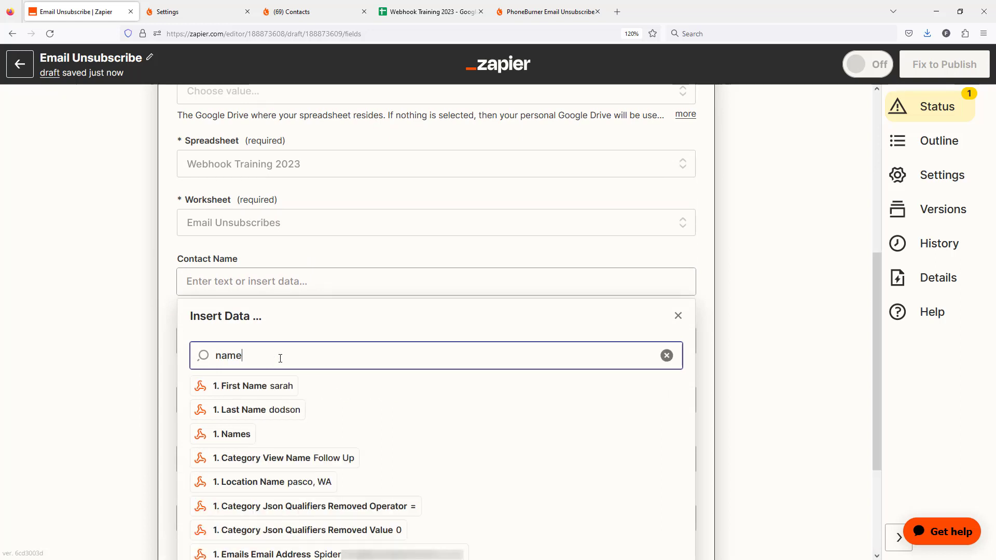
left_click(287, 386)
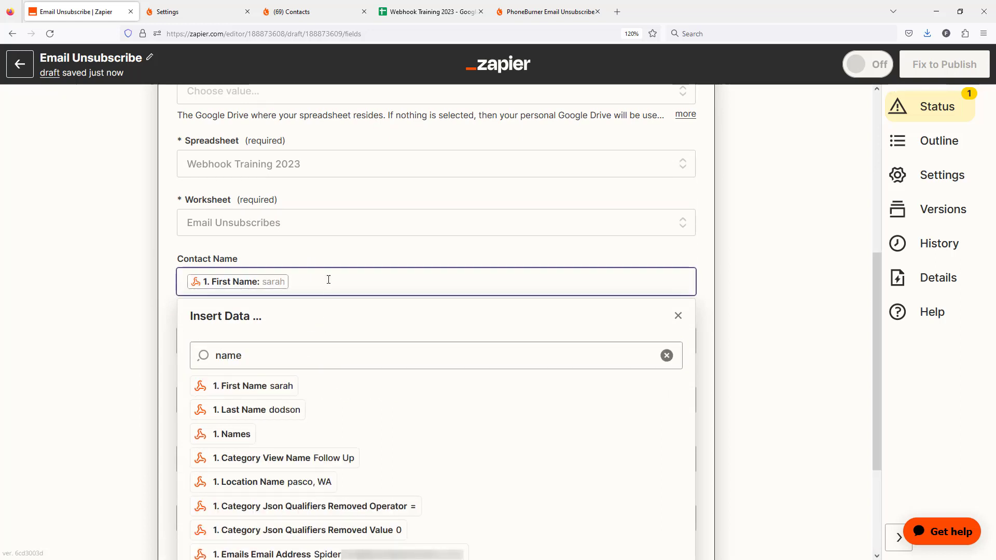
left_click(282, 410)
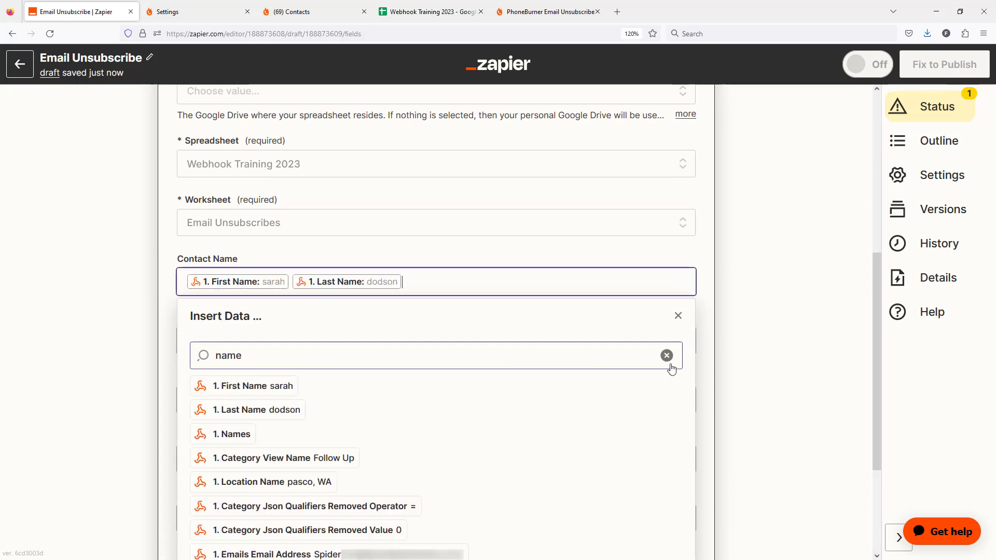
left_click(718, 365)
left_click(238, 340)
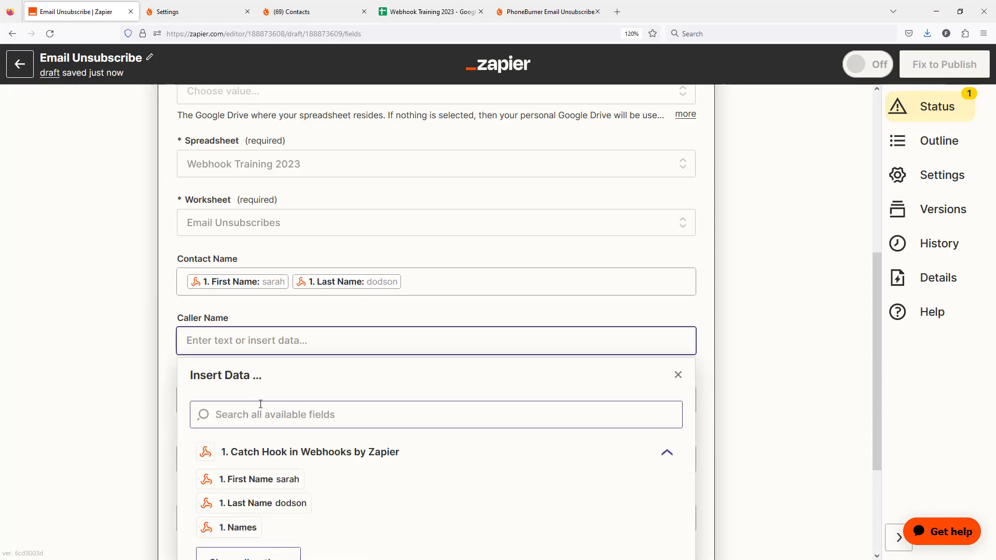
left_click(235, 338)
scroll(247, 307, "down", 2)
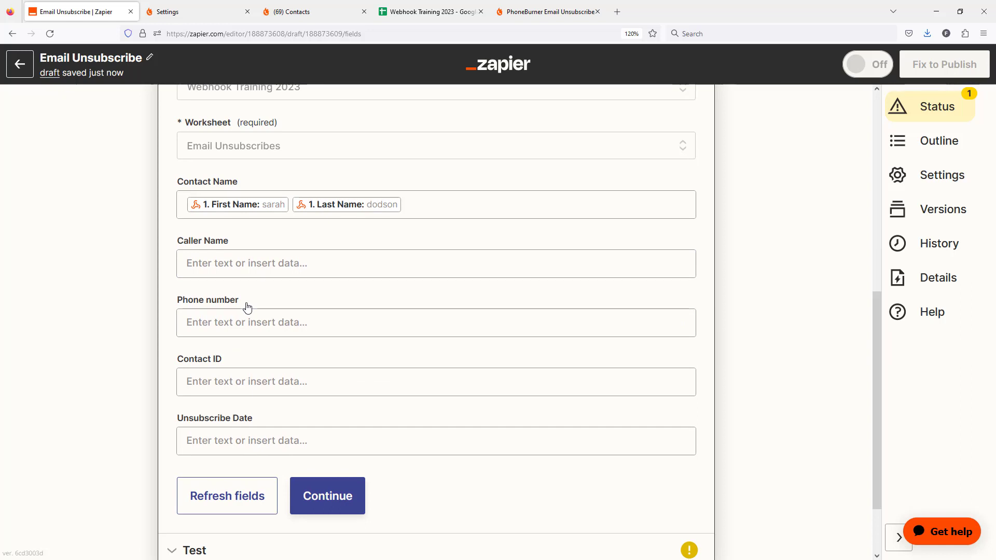
left_click(217, 322)
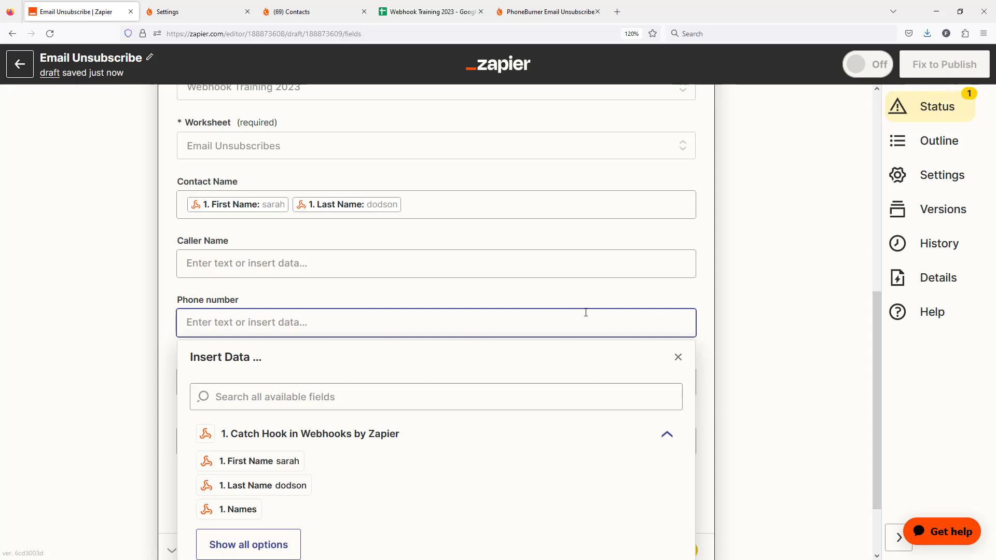
left_click(741, 305)
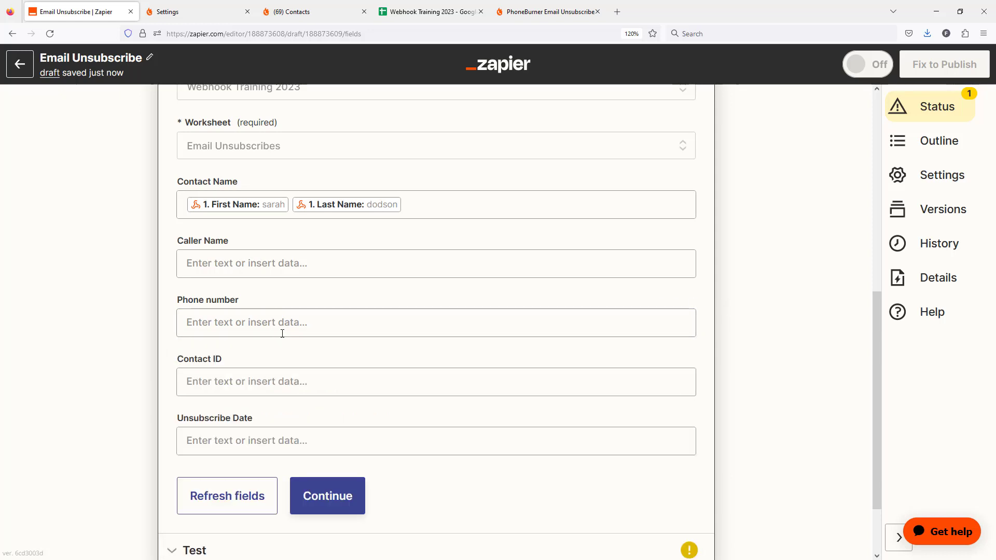
Switch to Google Sheets and change the Phone number header in C1 of the Email Unsubscribes sheet to "Email Address"
left_click(409, 16)
left_click(154, 139)
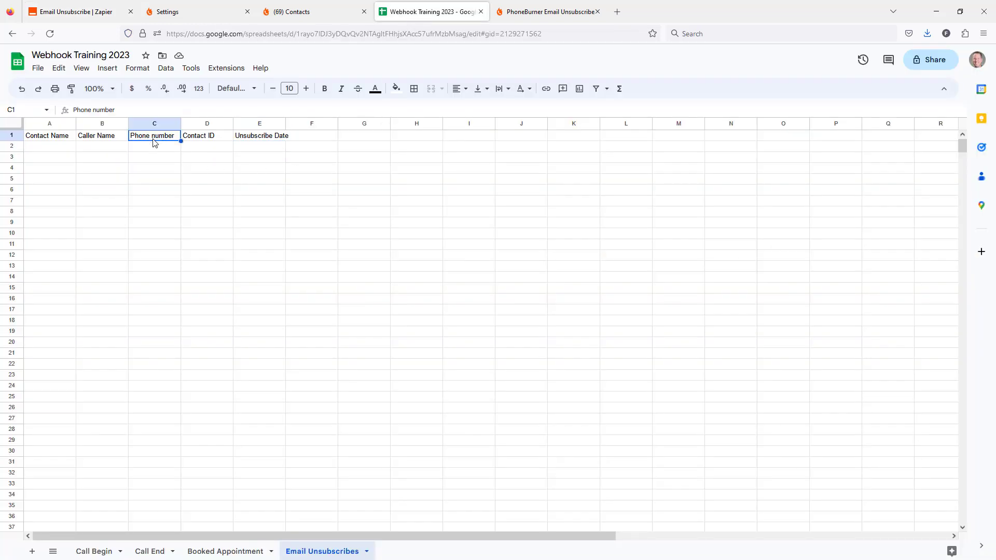
type("Email Address")
key("Return")
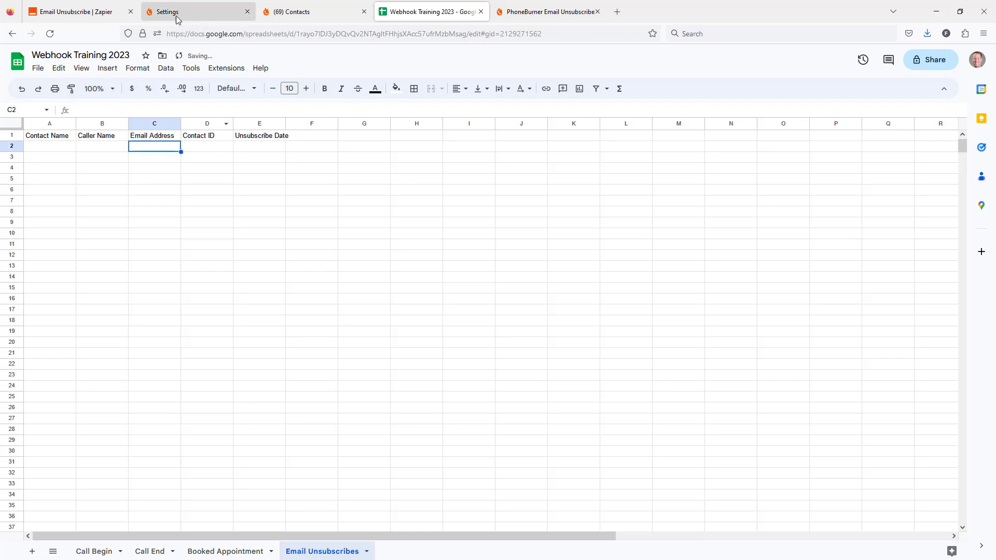
Refresh the action's fields in Zapier and map Email Address to the webhook's Emails Email Address value
left_click(82, 12)
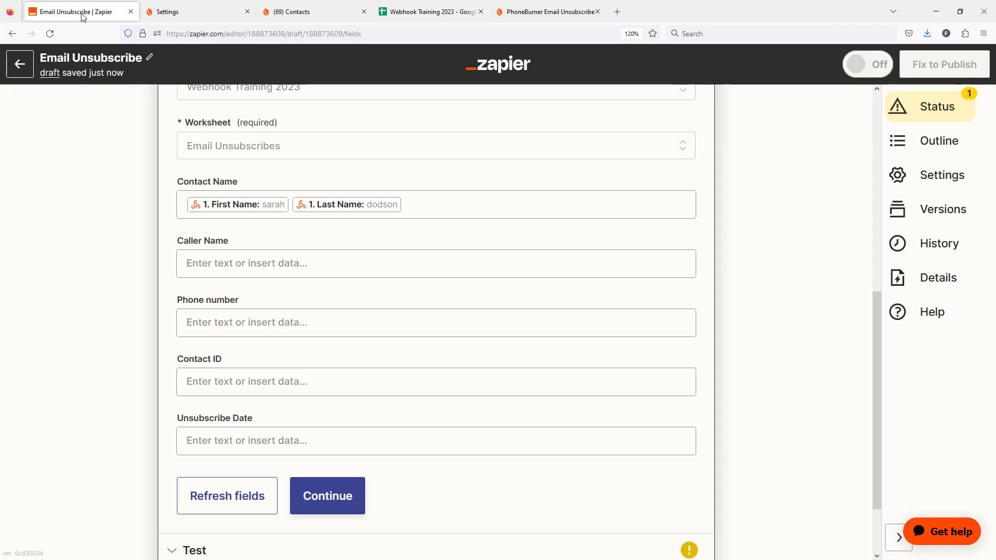
left_click(253, 506)
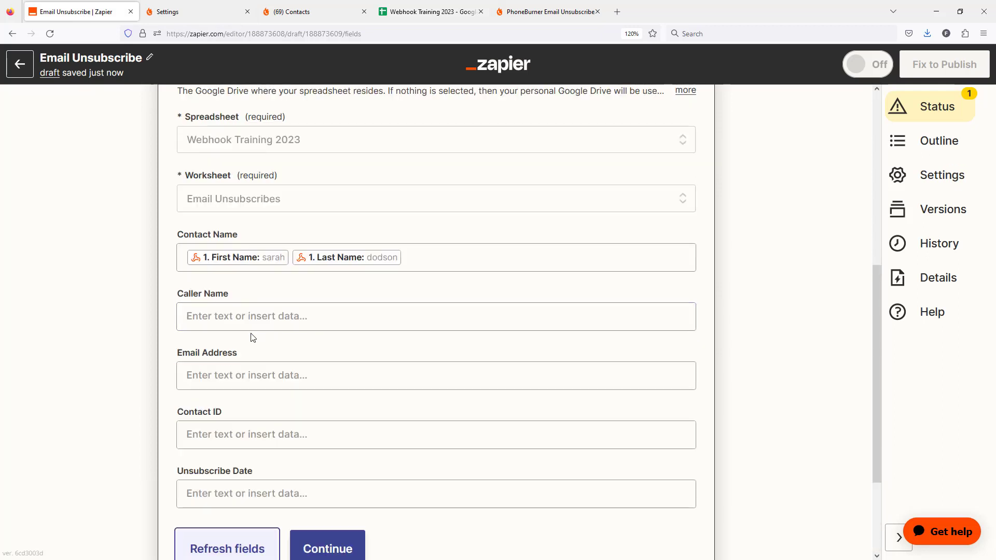
scroll(253, 339, "down", 2)
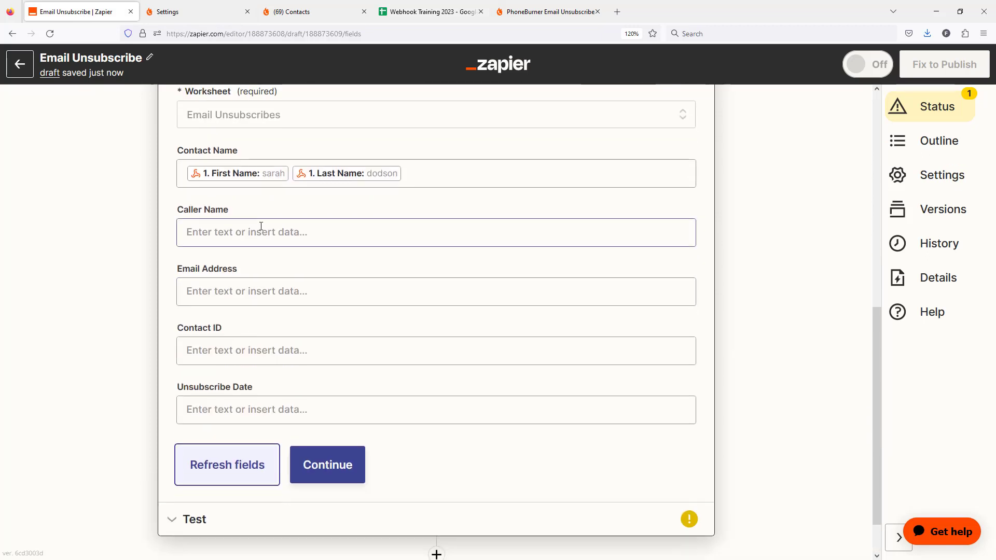
left_click(214, 289)
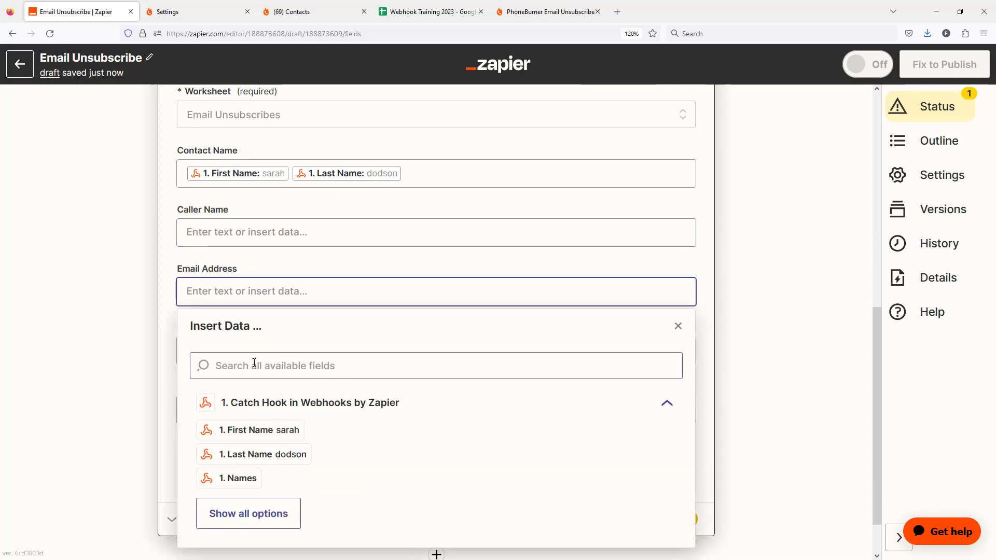
type("email")
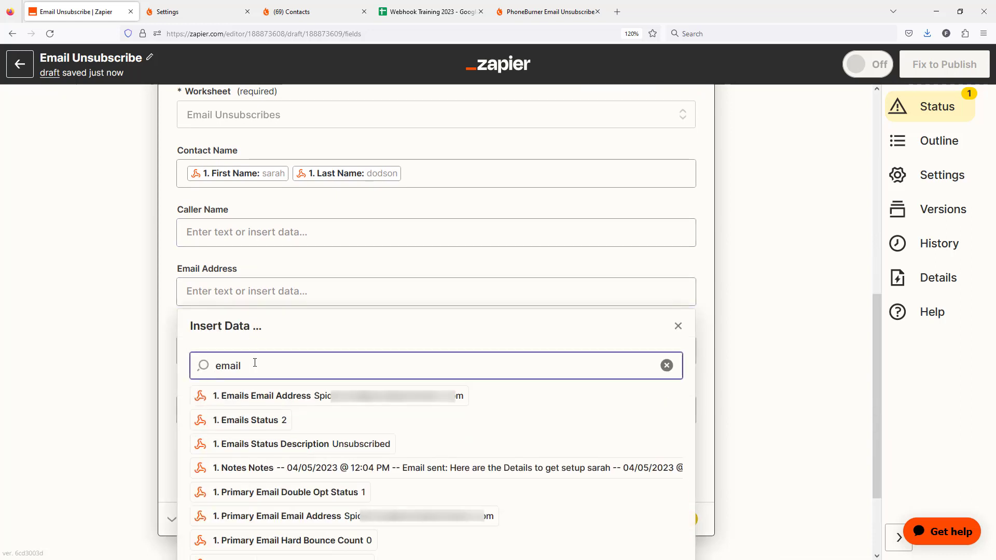
left_click(262, 396)
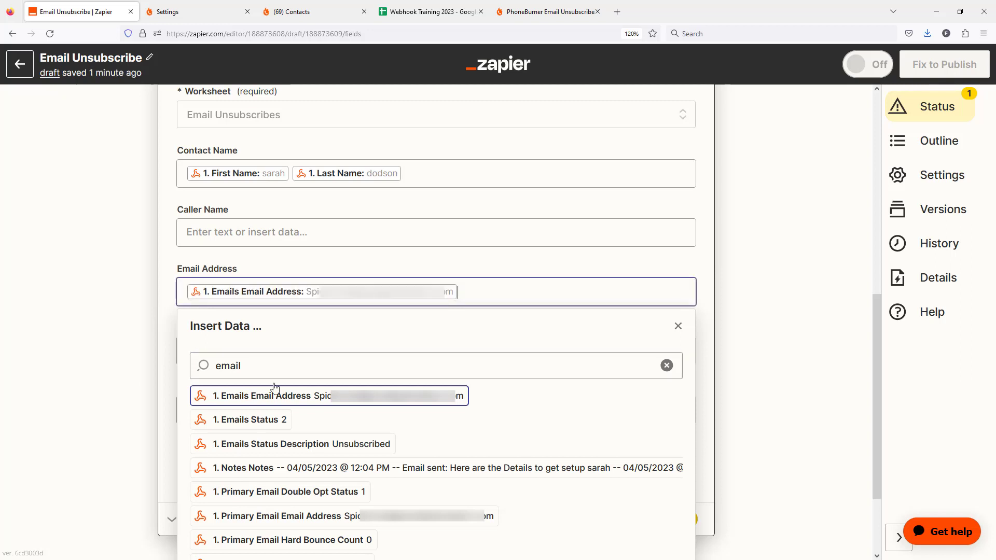
left_click(710, 359)
Map the Contact ID field to the webhook's Contact User Id value
left_click(333, 349)
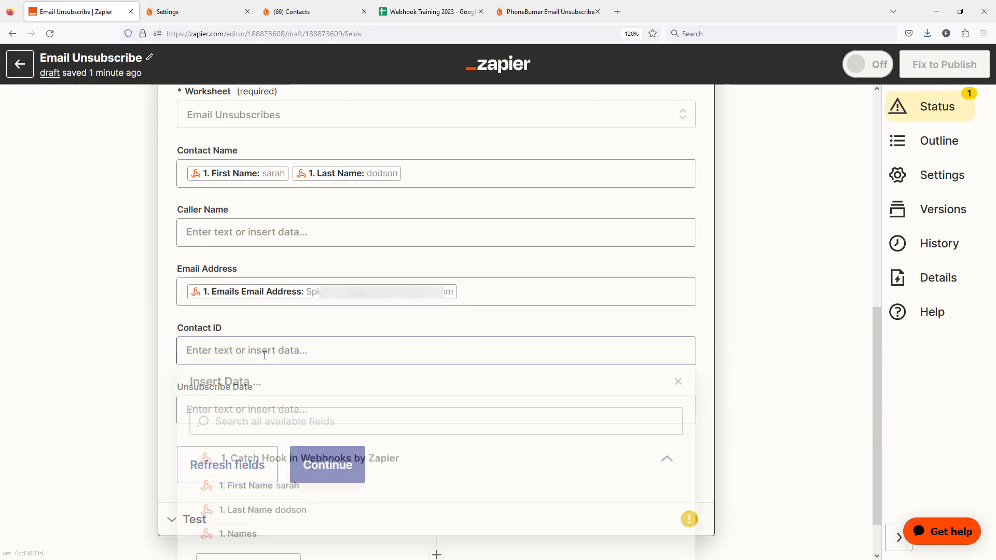
type("contact")
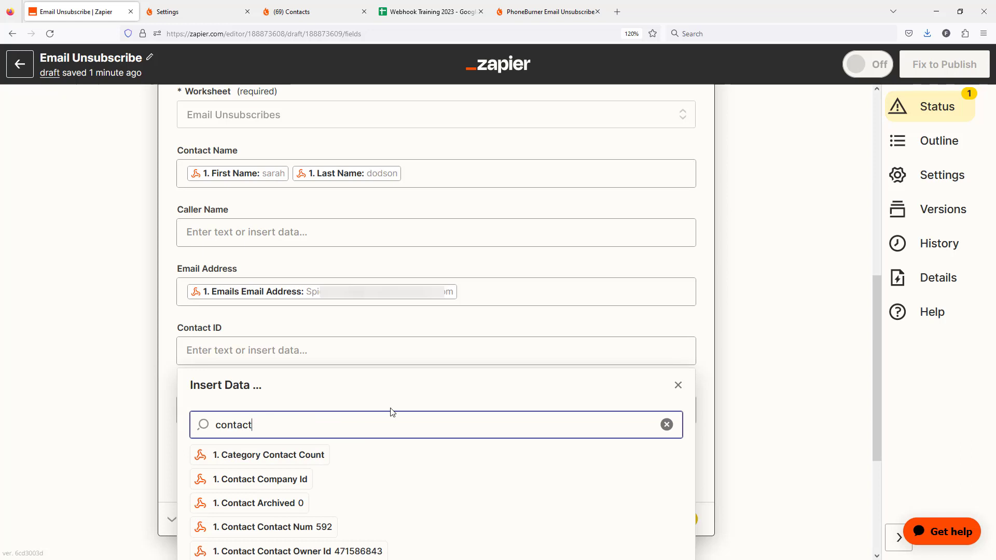
scroll(393, 413, "down", 3)
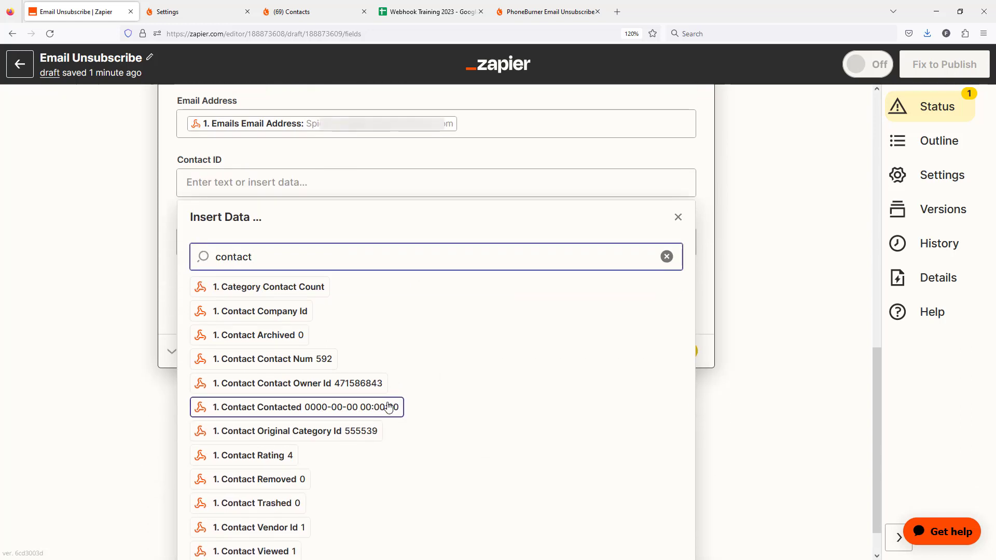
scroll(389, 405, "down", 1)
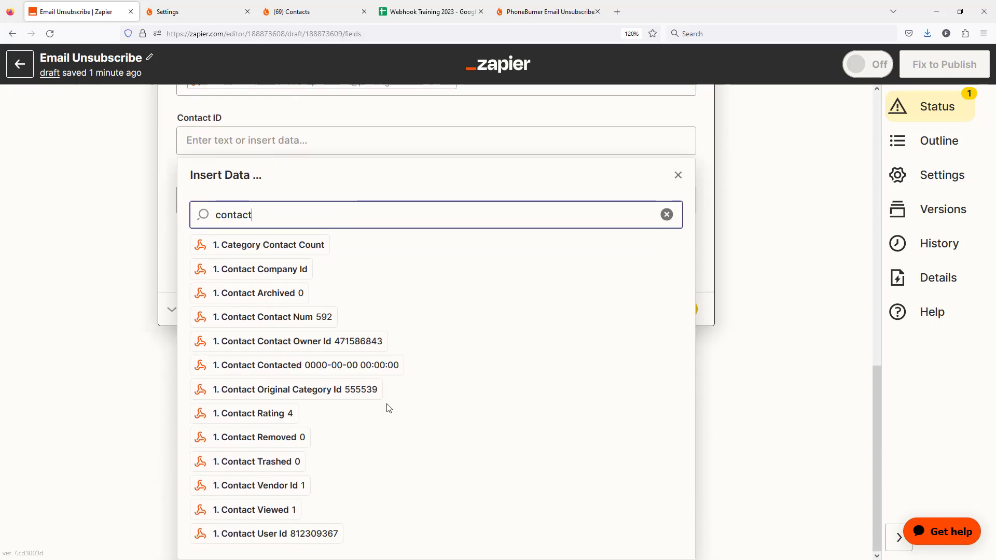
left_click(311, 537)
left_click(716, 321)
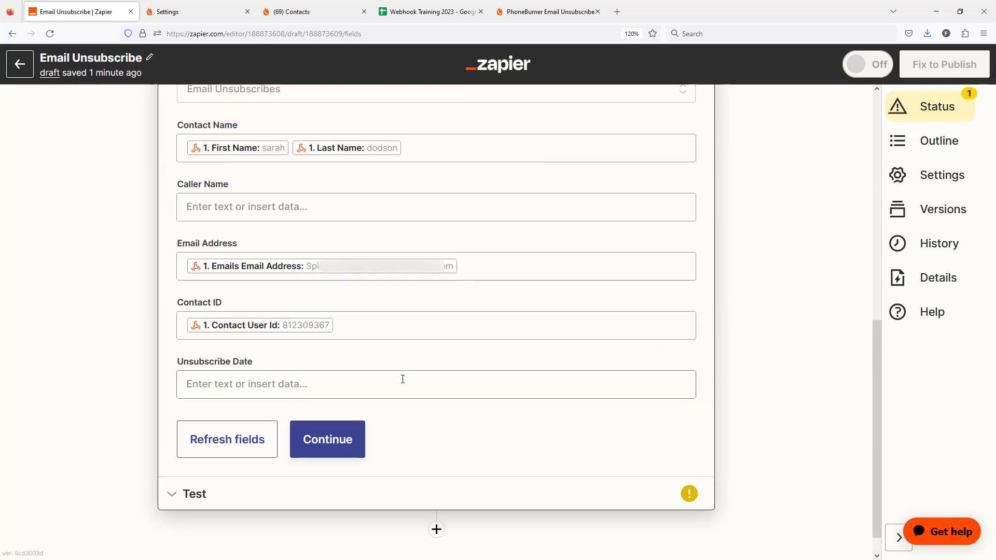
Set the Unsubscribe Date field to the current-time placeholder {{zap_meta_human_now}}
left_click(239, 392)
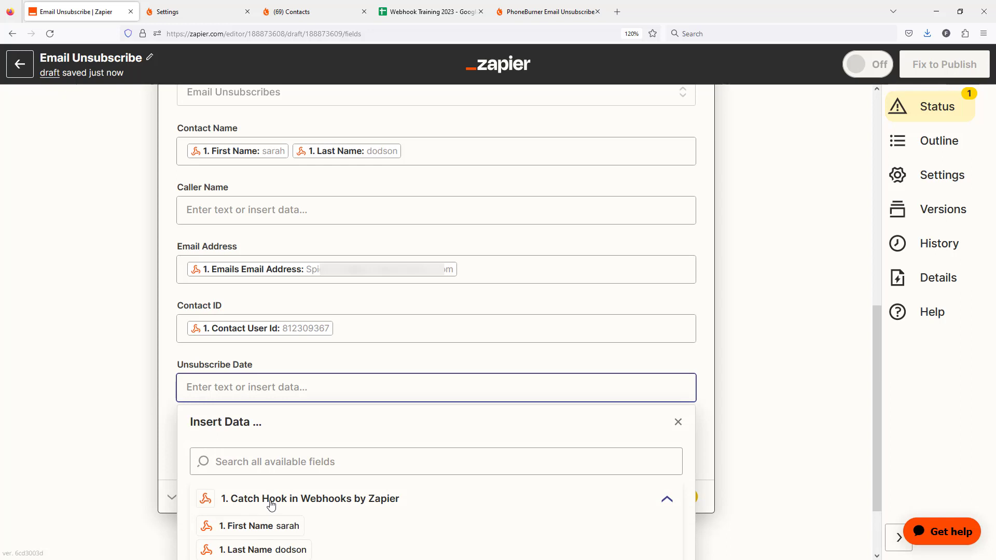
key("Escape")
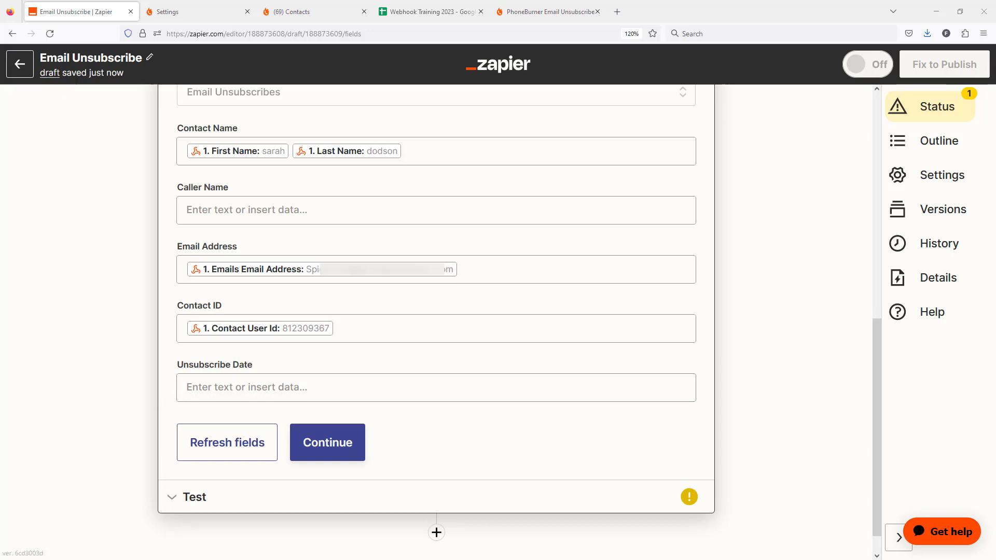
left_click(283, 386)
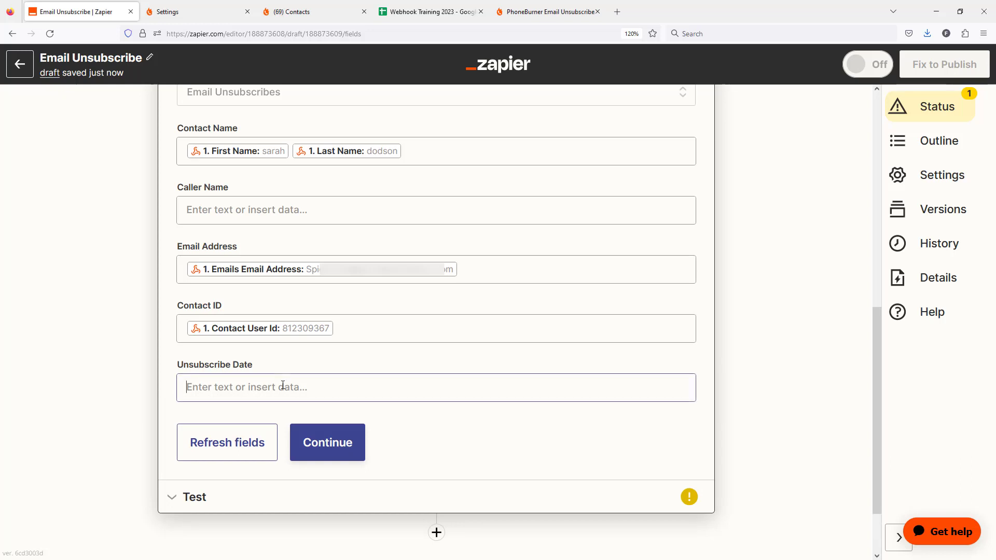
type("{{zap_meta_human_now}}")
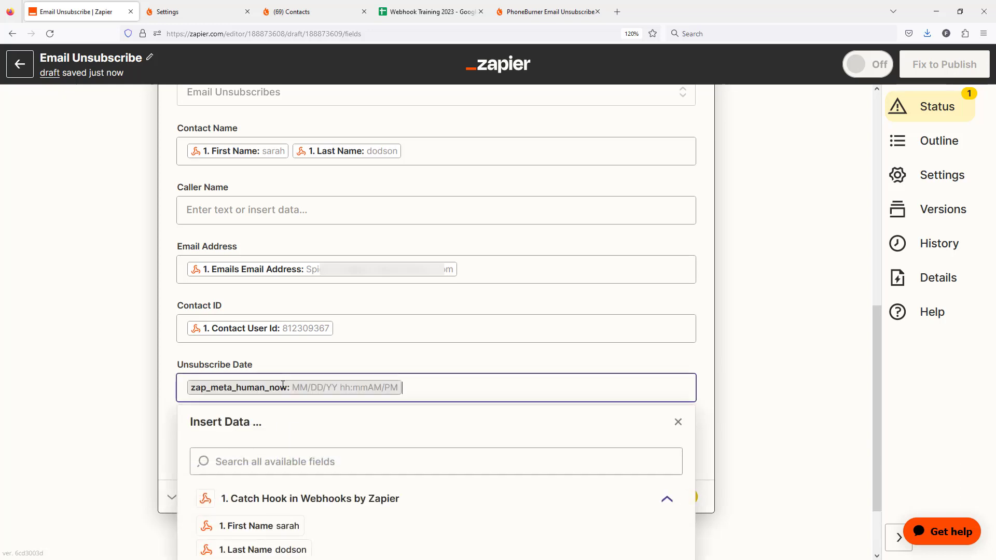
left_click(770, 352)
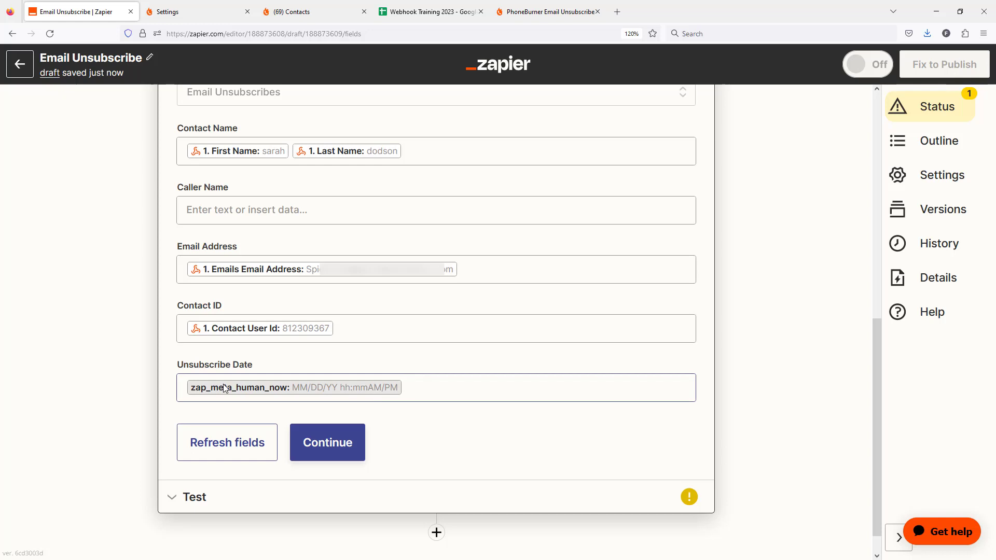
Continue to the action's test and send the sample spreadsheet row to Google Sheets
left_click(314, 444)
scroll(692, 349, "down", 5)
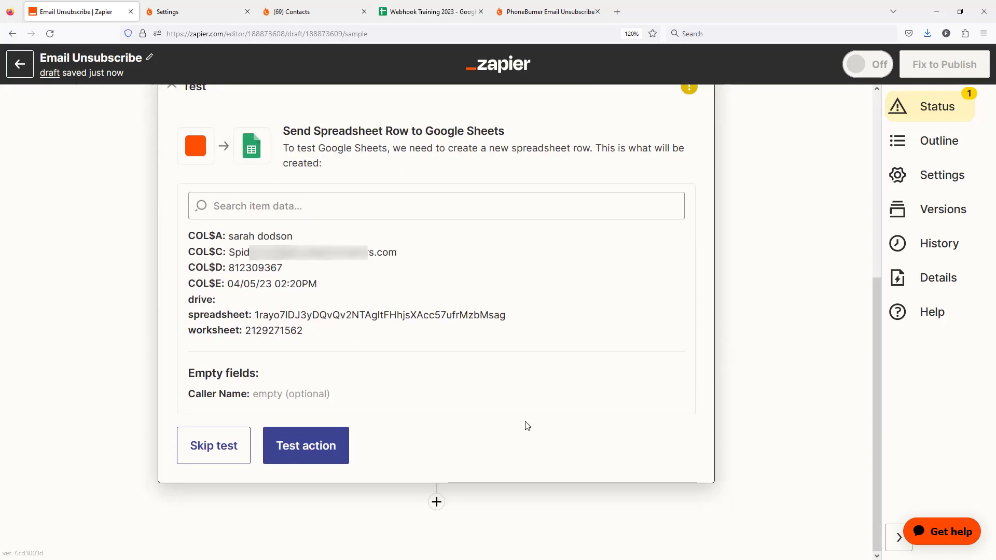
left_click(281, 457)
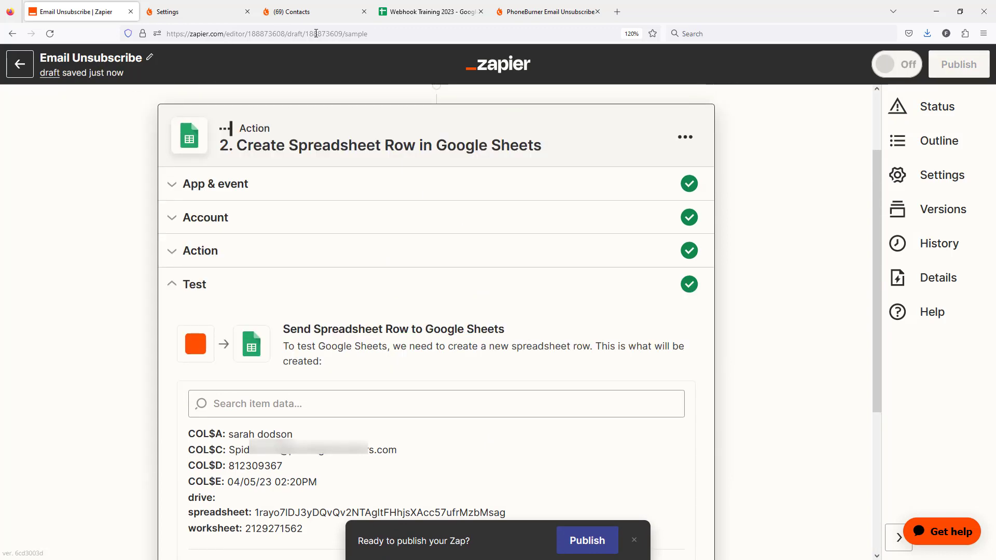
Check the test row in the Email Unsubscribes sheet in Google Sheets, and switch to PhoneBurner's webhook settings
left_click(420, 14)
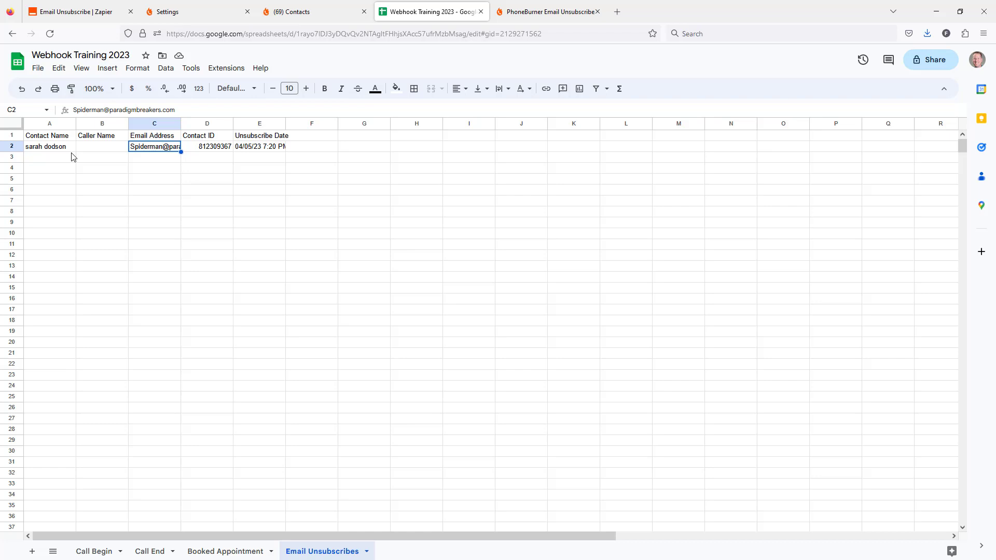
left_click(203, 15)
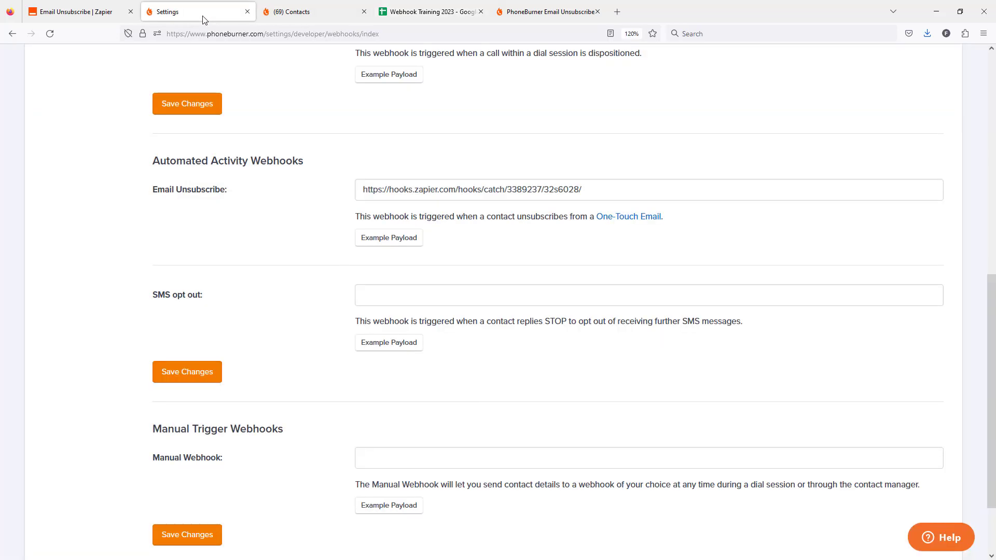